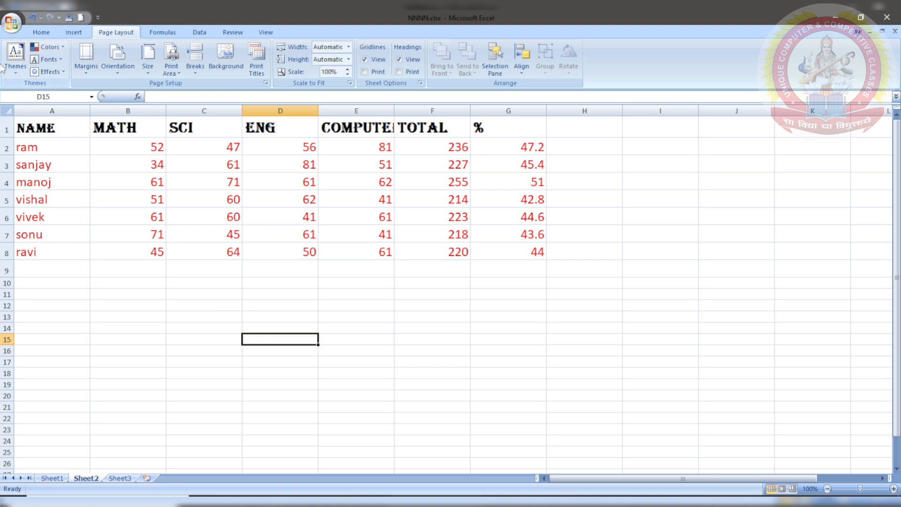
- Select the marks table A1:G8 and apply the Flow theme
click(16, 57)
click(248, 281)
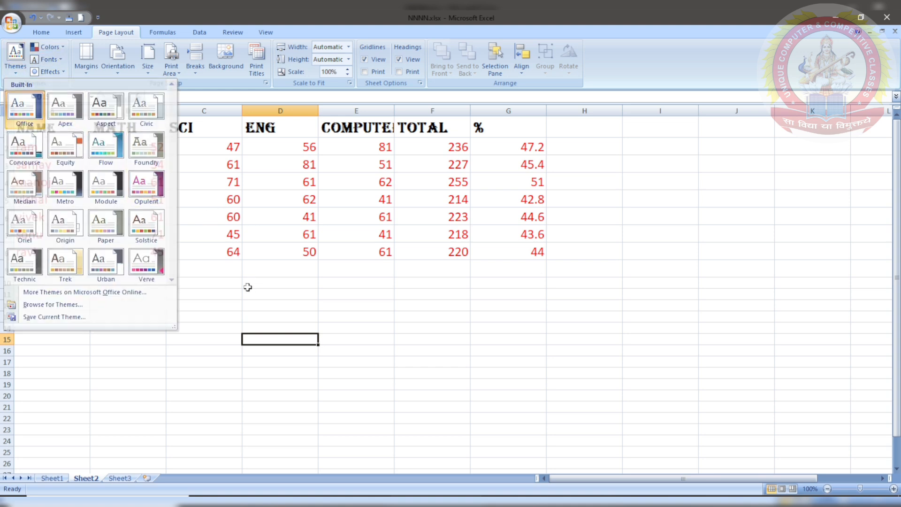
drag(55, 130, 540, 253)
click(15, 58)
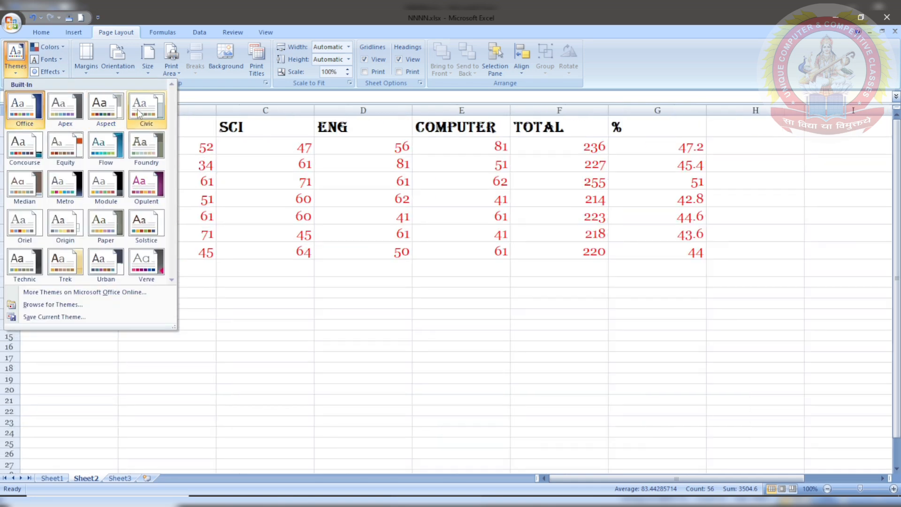
click(106, 148)
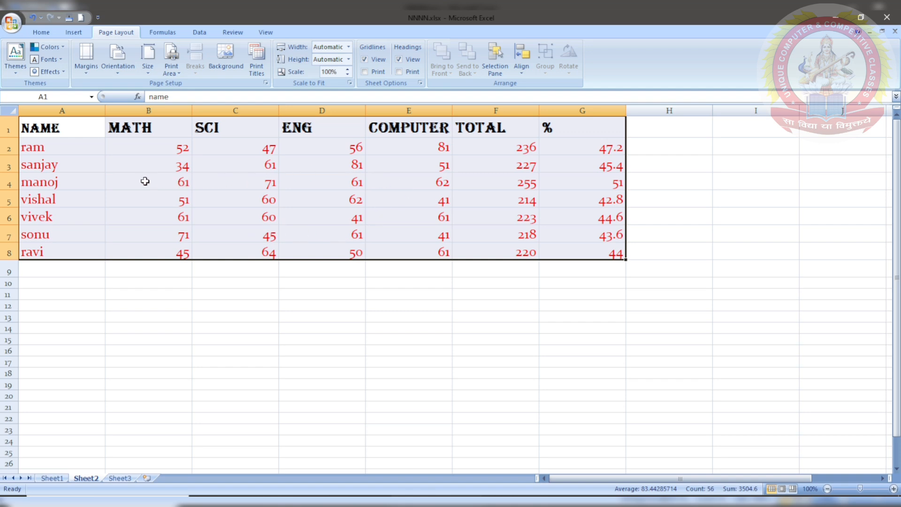
- Apply the Urban theme to the workbook and change its theme colors to Custom 1
click(16, 58)
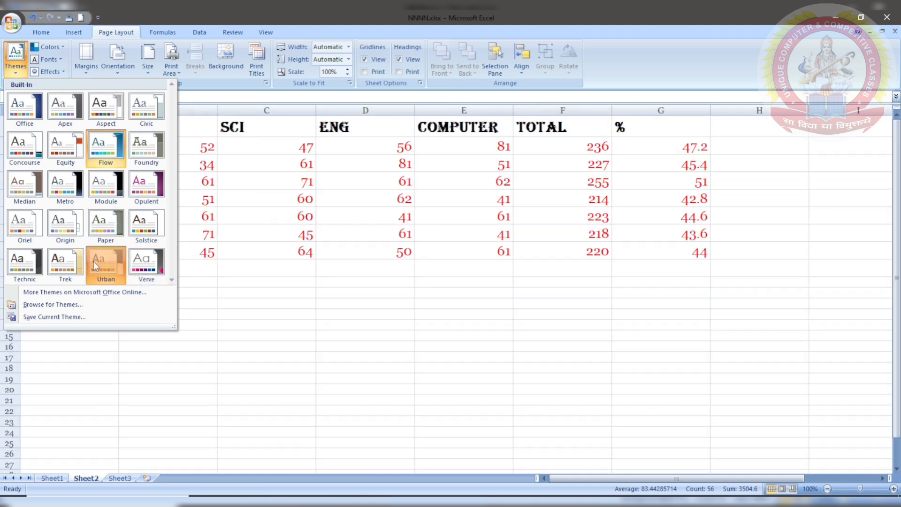
click(94, 262)
click(47, 46)
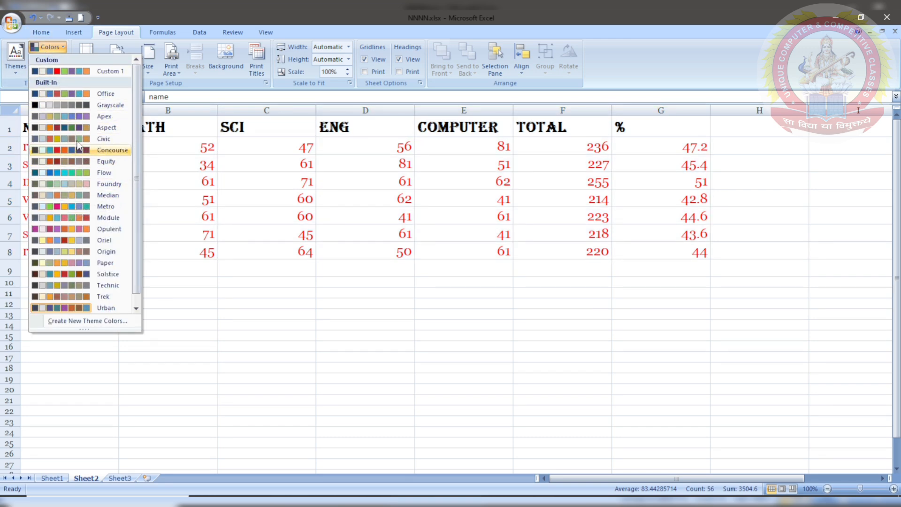
click(71, 71)
- Set the theme fonts to Concourse and look over the built-in theme effects
click(55, 58)
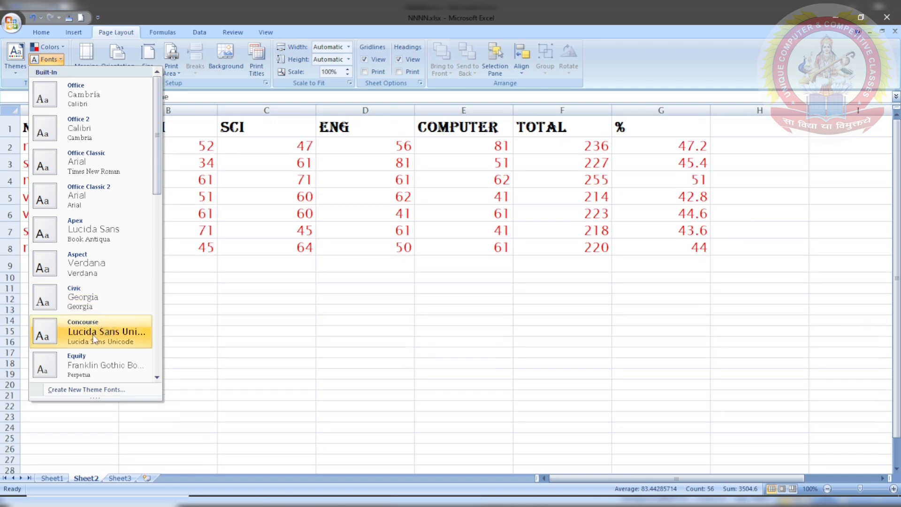
click(94, 338)
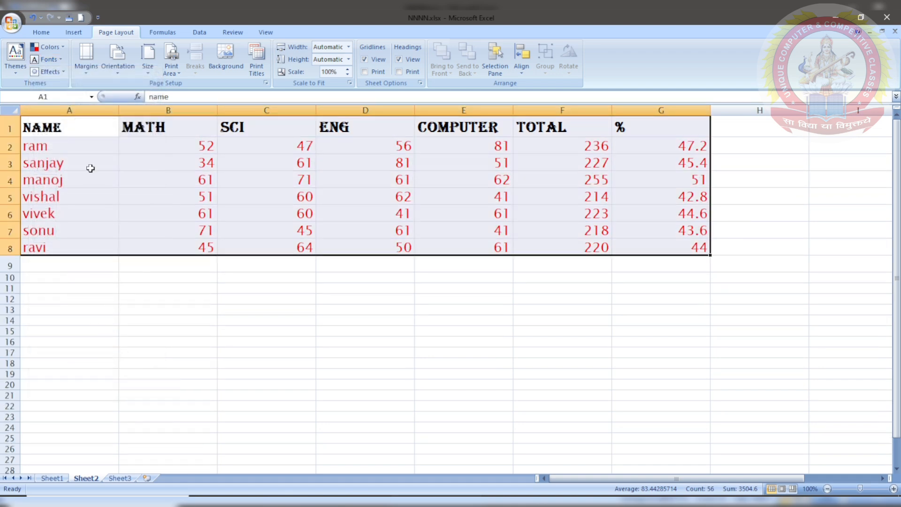
click(55, 73)
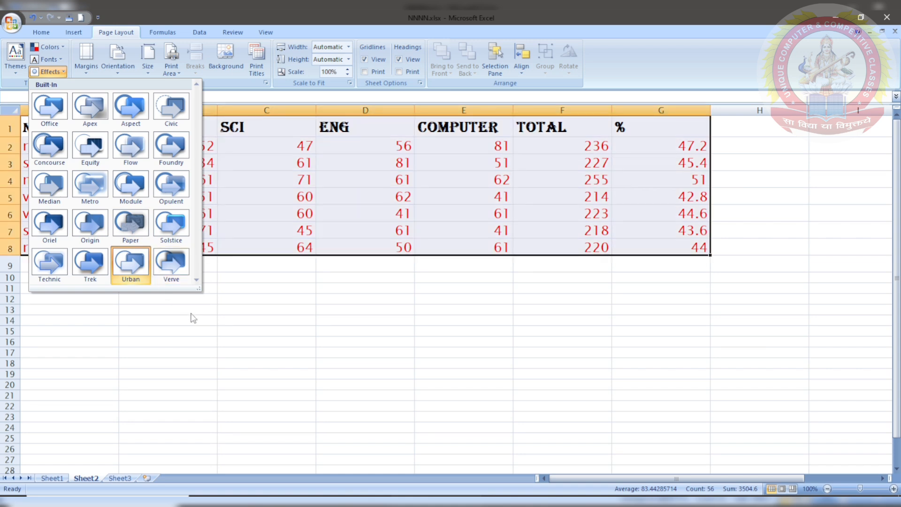
click(198, 315)
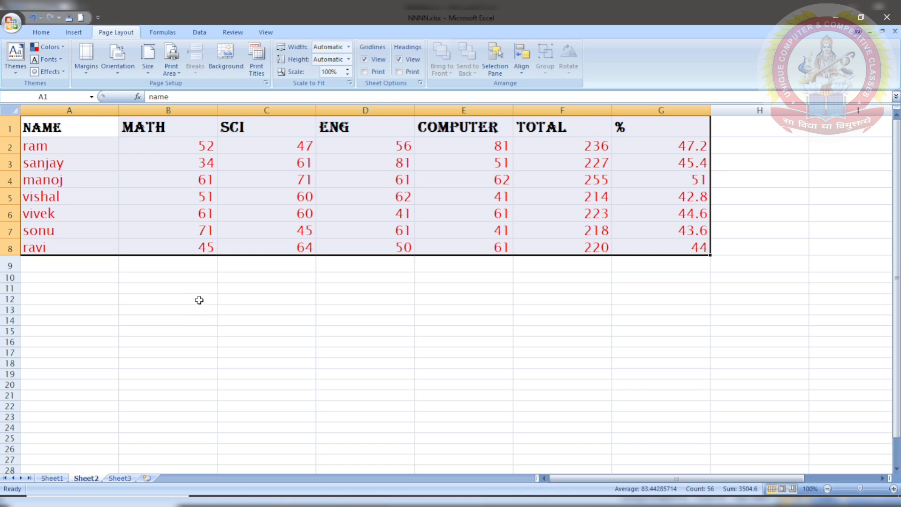
- Look over the preset margins and paper sizes, and preview how the marks sheet prints
click(93, 67)
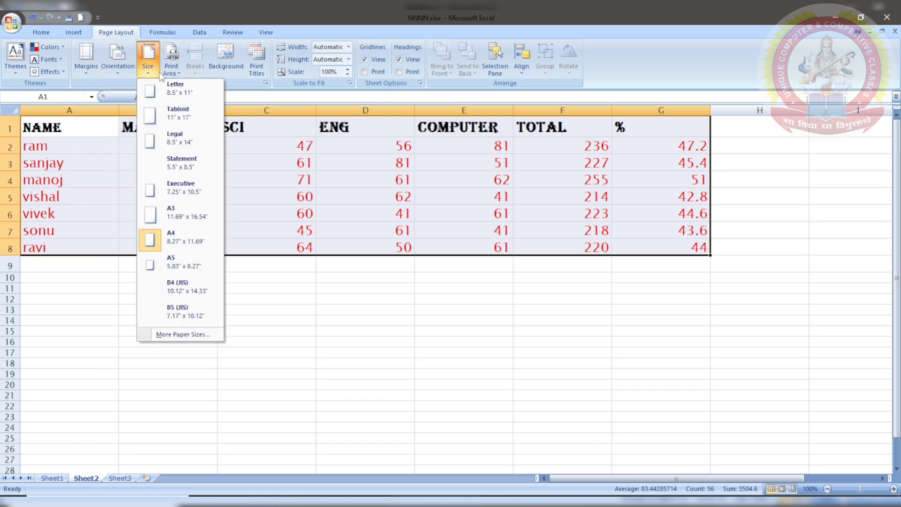
mouse_move(177, 75)
click(206, 288)
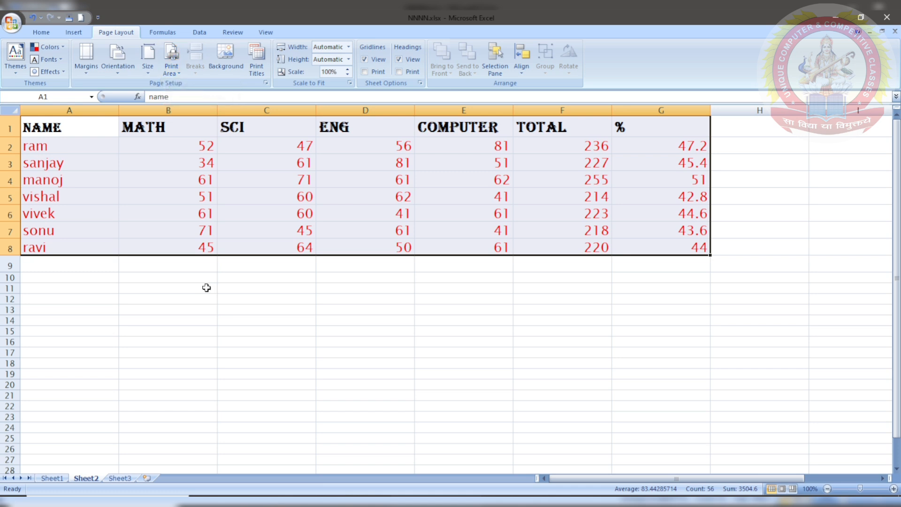
click(207, 288)
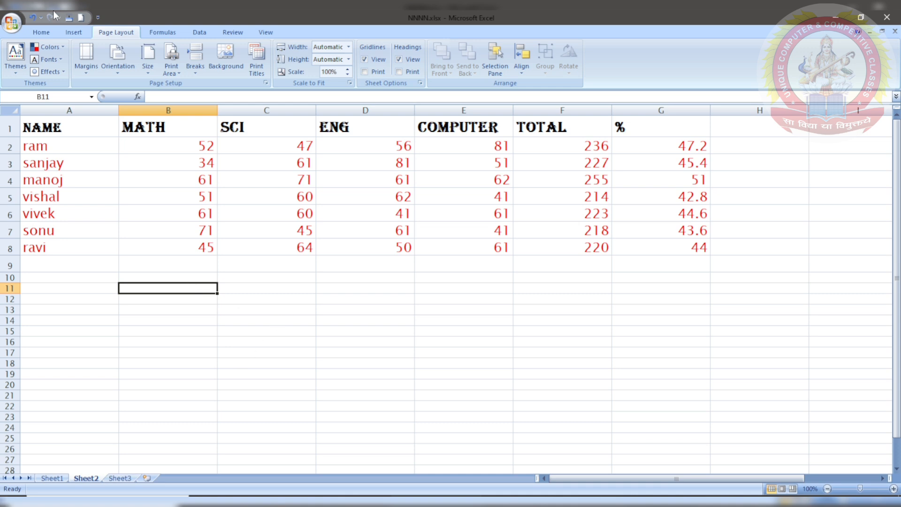
click(89, 75)
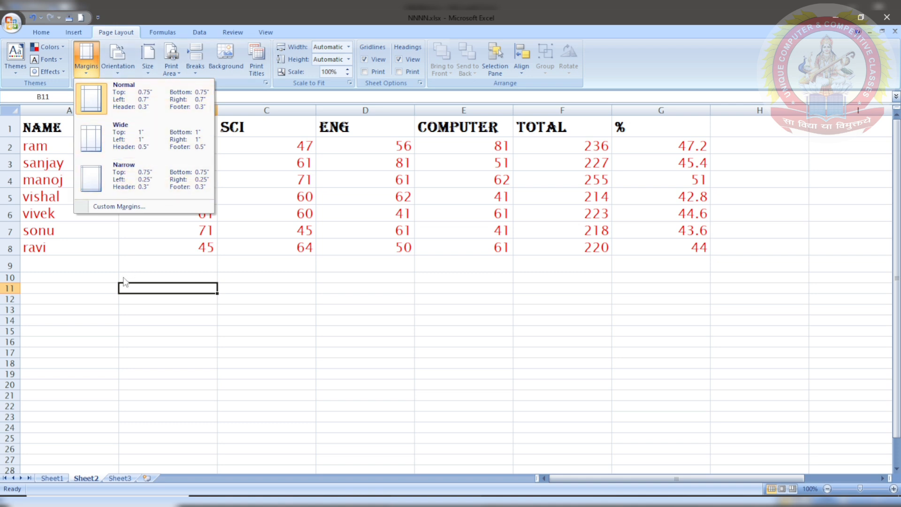
click(88, 246)
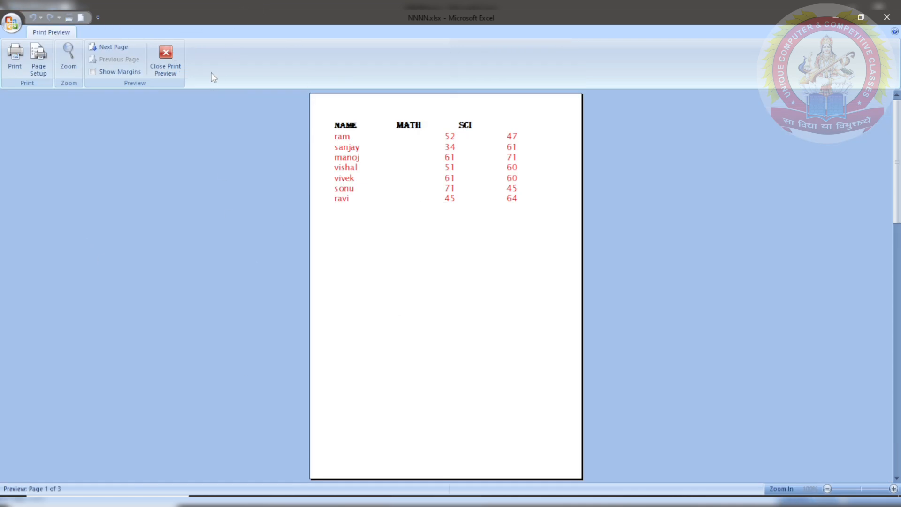
click(172, 70)
- Configure the page with Wide margins, Landscape orientation and Letter paper size
click(92, 67)
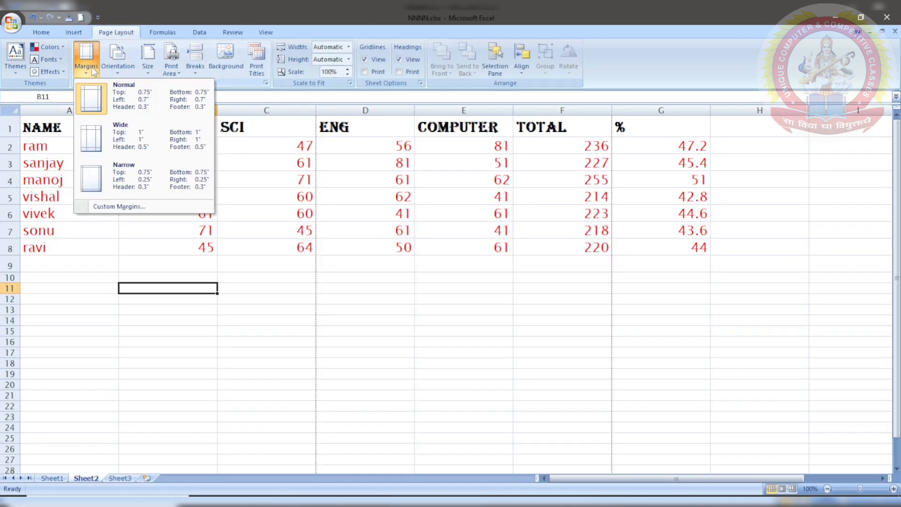
click(109, 148)
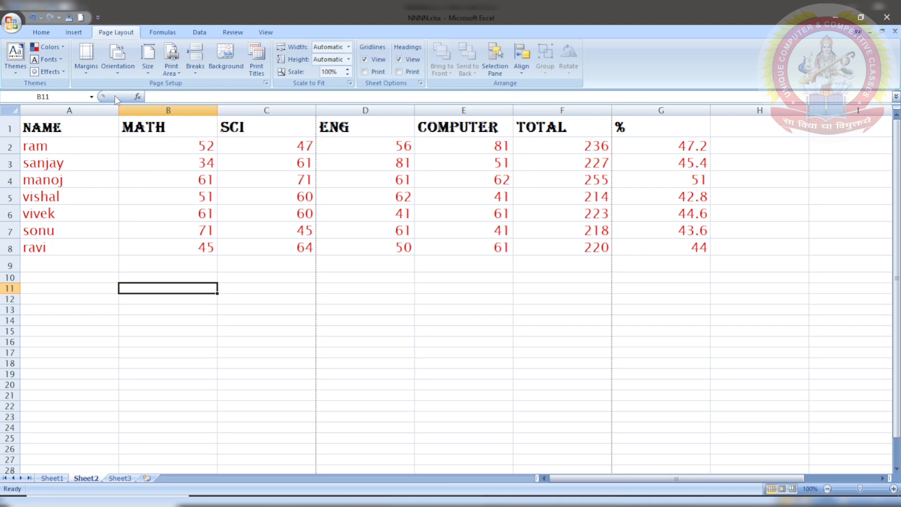
click(123, 68)
click(129, 115)
click(148, 70)
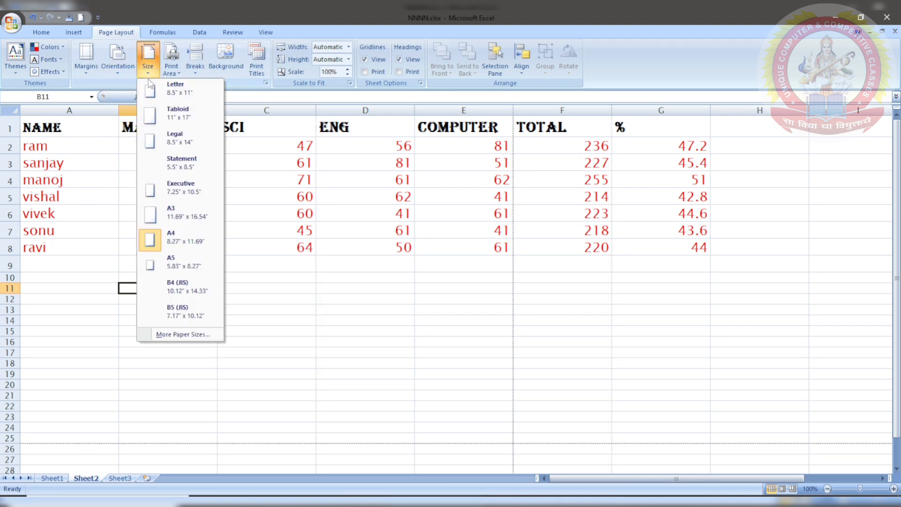
click(159, 91)
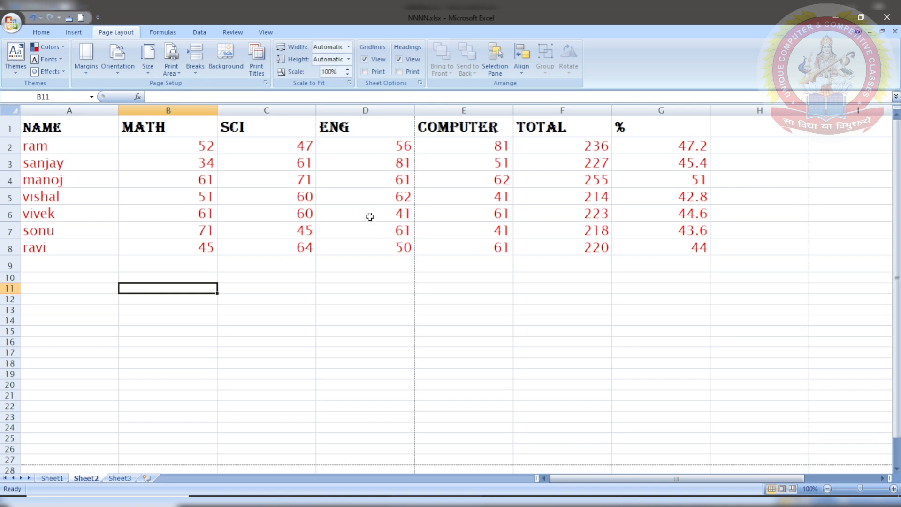
- Set the range A1:G27 as the print area
click(171, 61)
click(114, 198)
drag(47, 130, 614, 458)
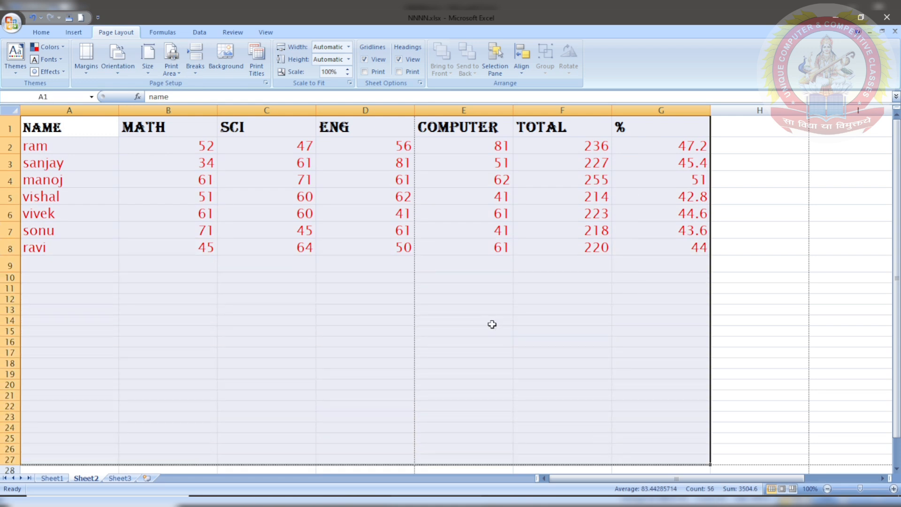
click(169, 71)
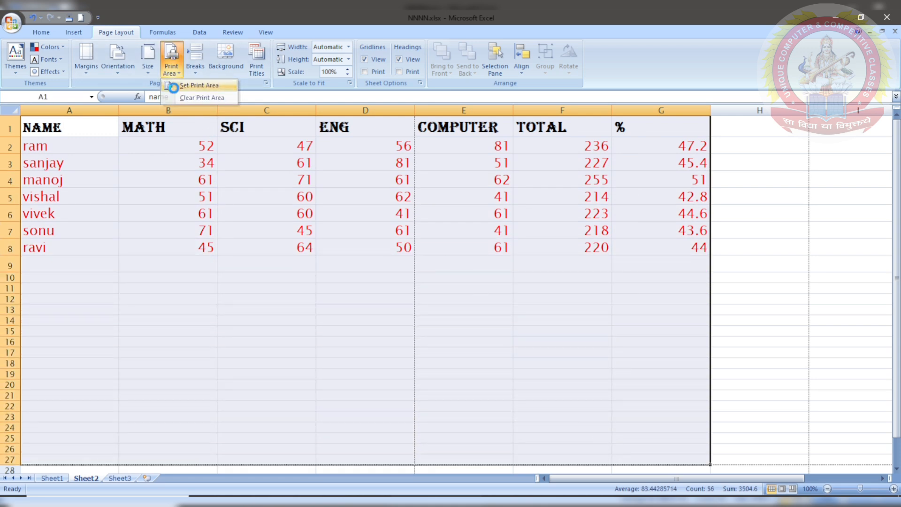
click(172, 86)
click(353, 405)
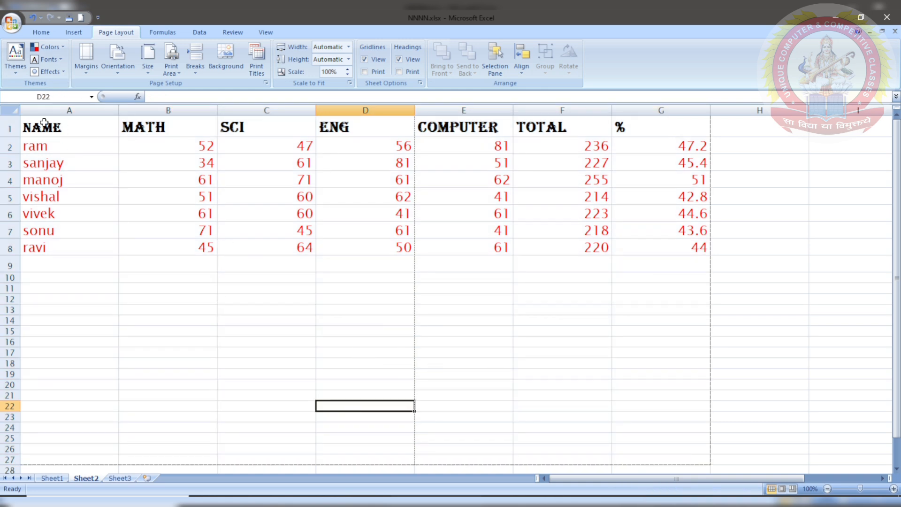
- Select the print area A1:G27 and check the landscape page in print preview
drag(43, 124, 626, 458)
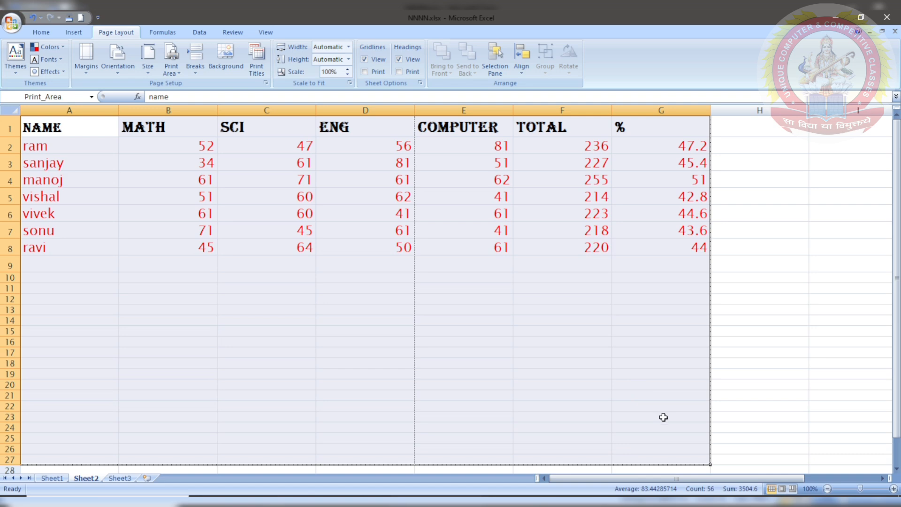
key(ctrl+F2)
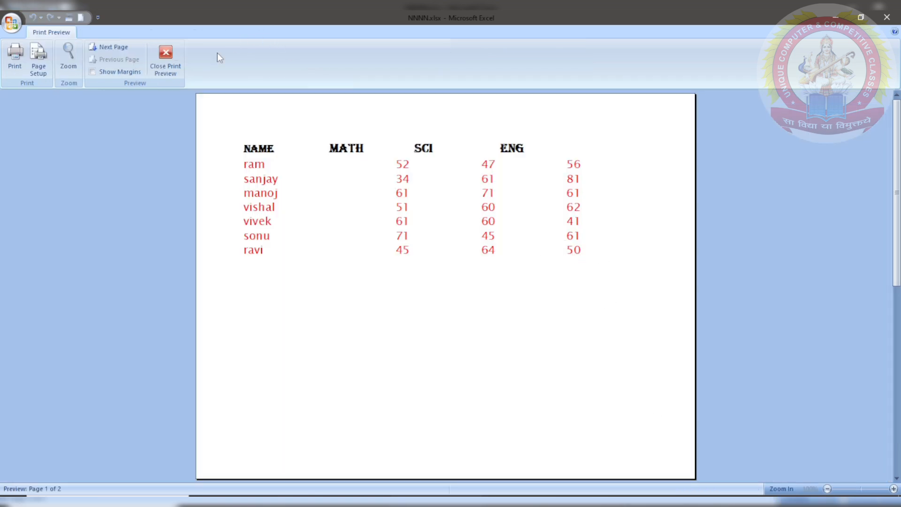
click(165, 59)
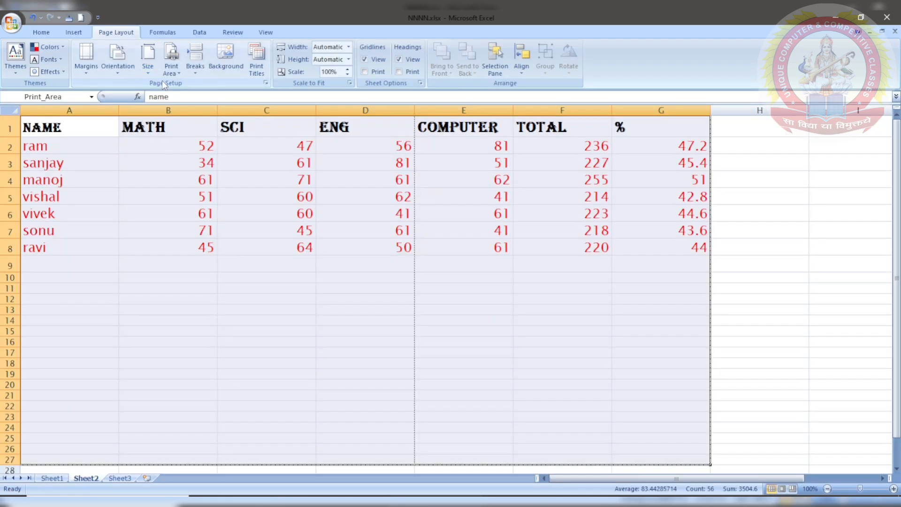
- Change the page orientation to Portrait and check the page in print preview
click(116, 68)
click(157, 367)
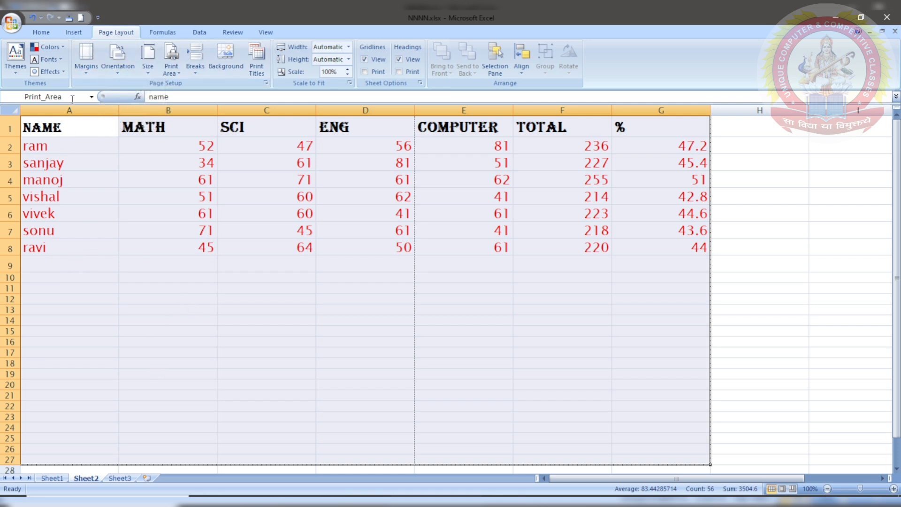
click(117, 64)
click(117, 88)
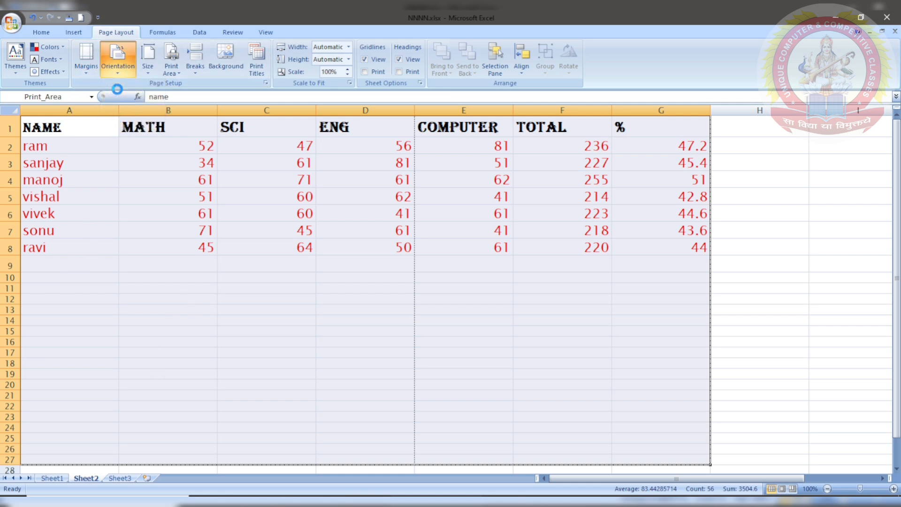
key(ctrl+F2)
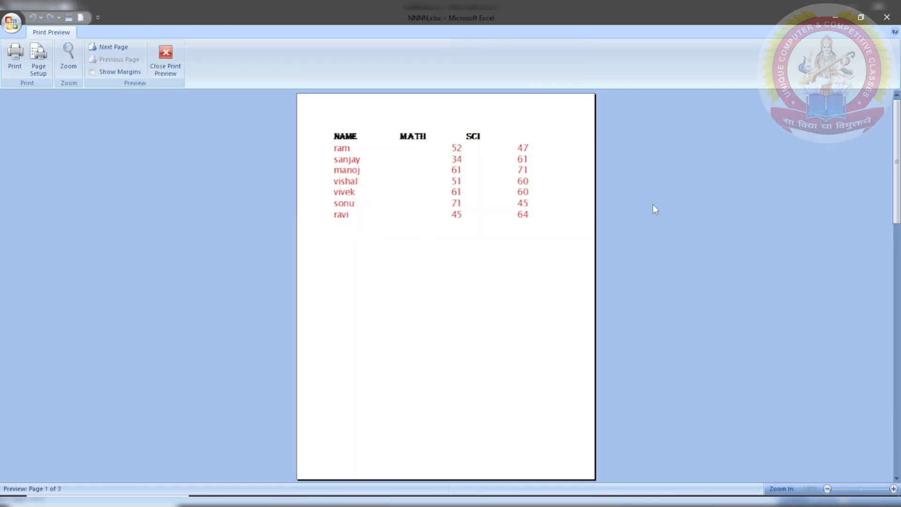
click(165, 65)
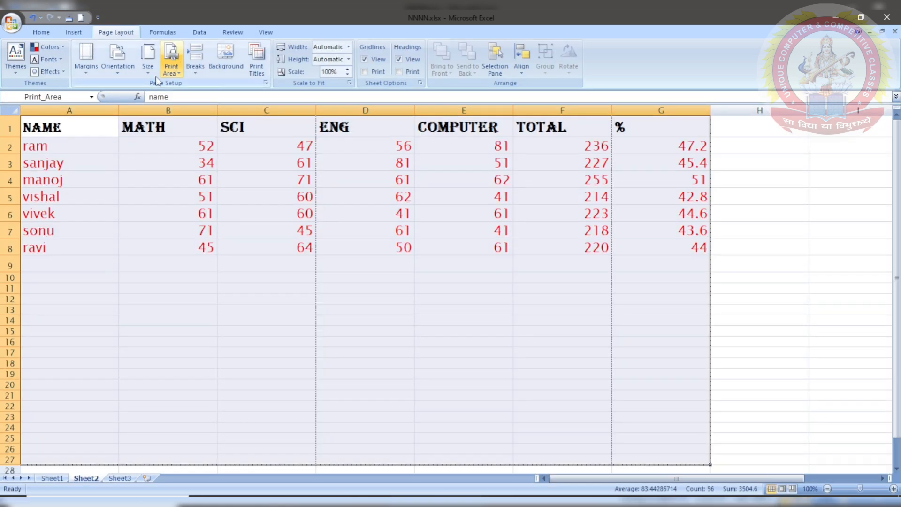
- Set the paper size to A4 and clear the sheet's print area
click(148, 60)
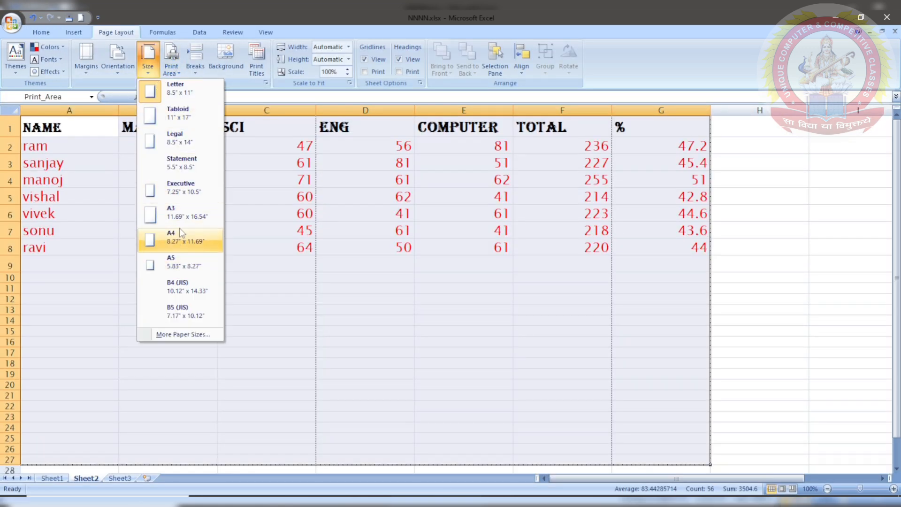
click(180, 234)
click(171, 69)
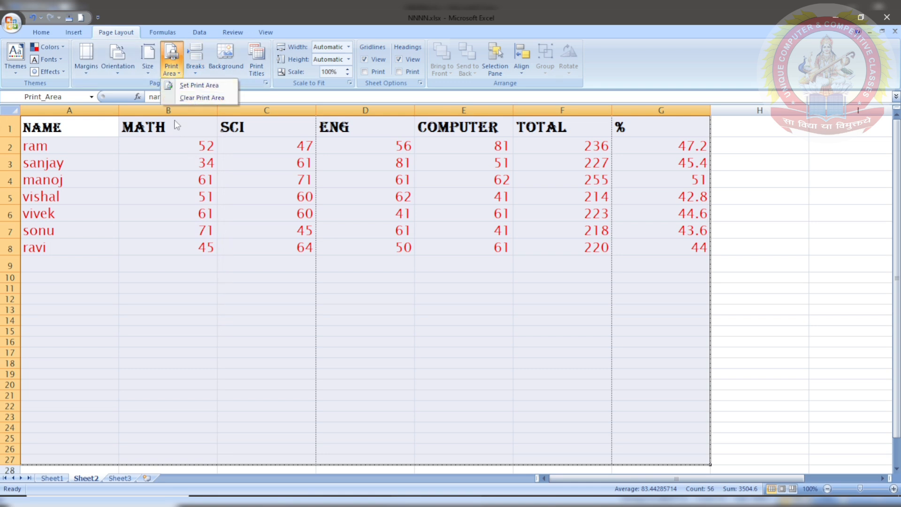
click(202, 98)
click(244, 339)
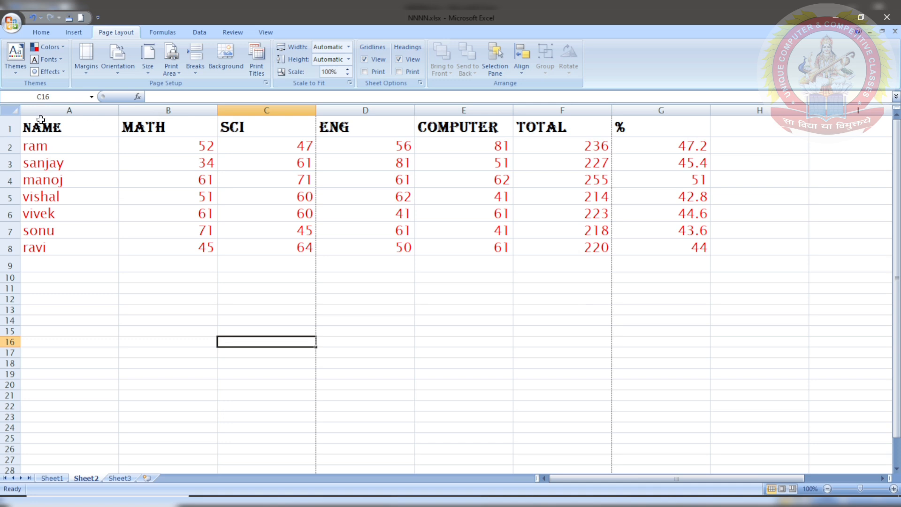
- Set the first page's range A1:C43 as the print area
drag(41, 120, 289, 428)
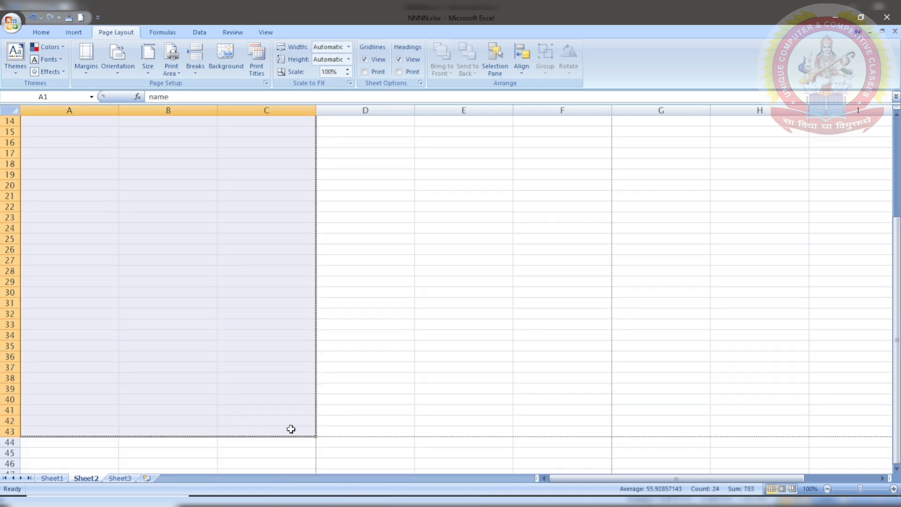
click(171, 71)
click(197, 85)
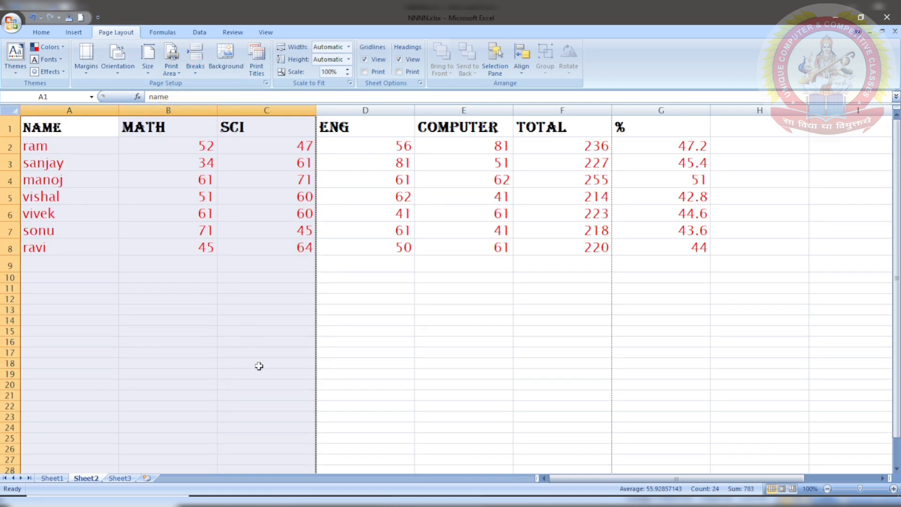
click(342, 348)
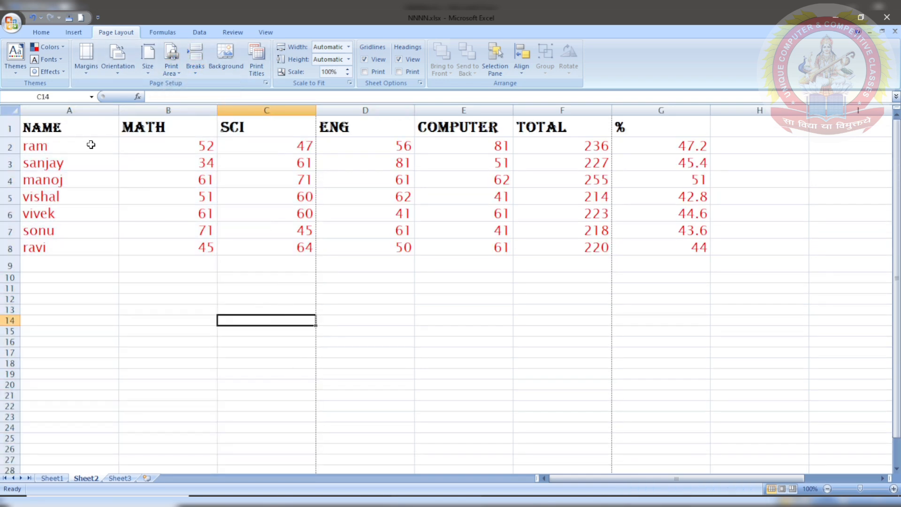
- Set the range A2:C11 as the print area
drag(66, 143, 300, 289)
click(172, 68)
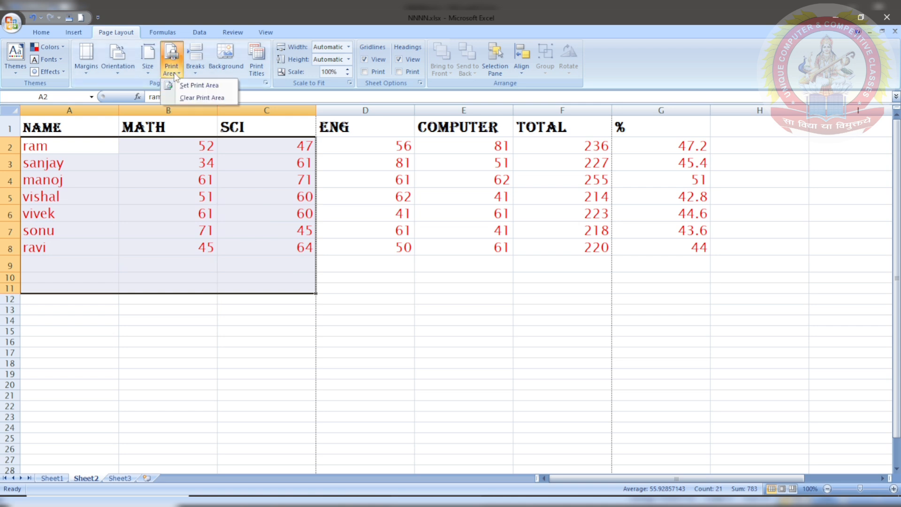
click(197, 85)
click(213, 407)
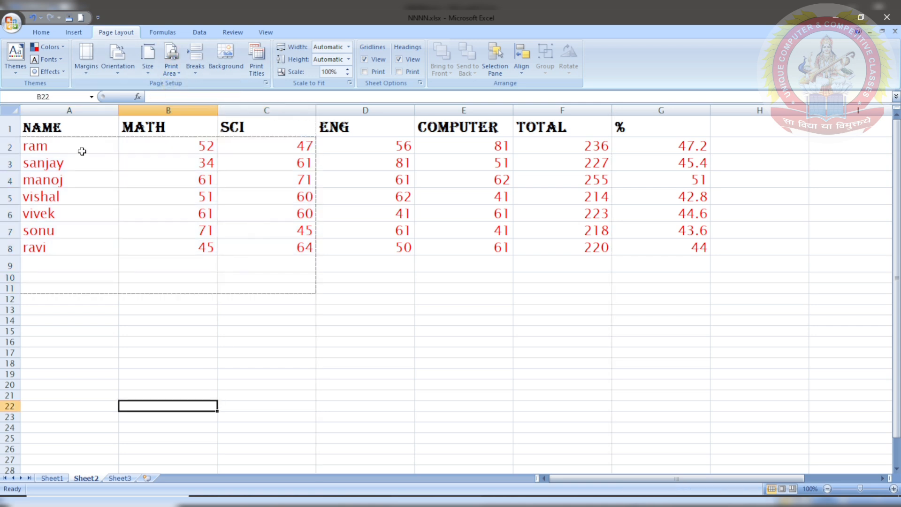
- Select the range A2:C11 and clear the sheet's print area
drag(65, 148, 252, 288)
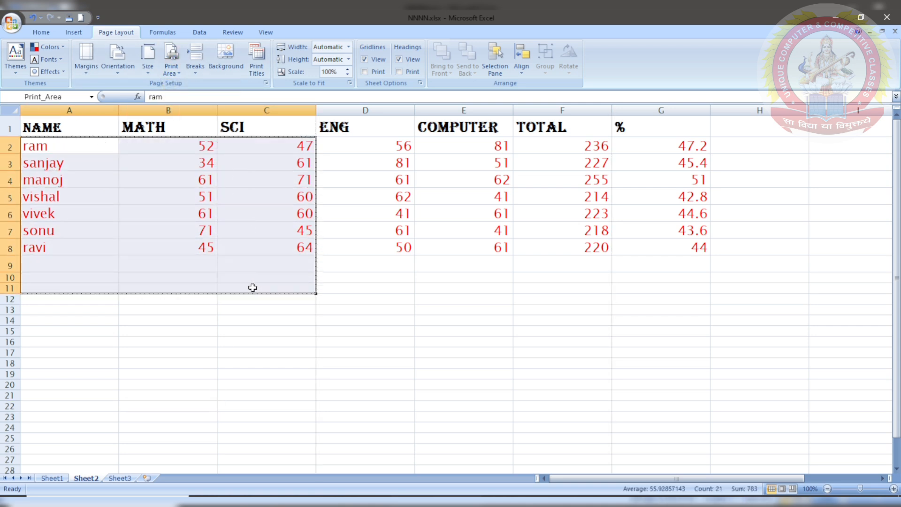
click(171, 70)
click(200, 95)
- Insert a page break at cell B19 and look over the resulting page divisions
click(160, 369)
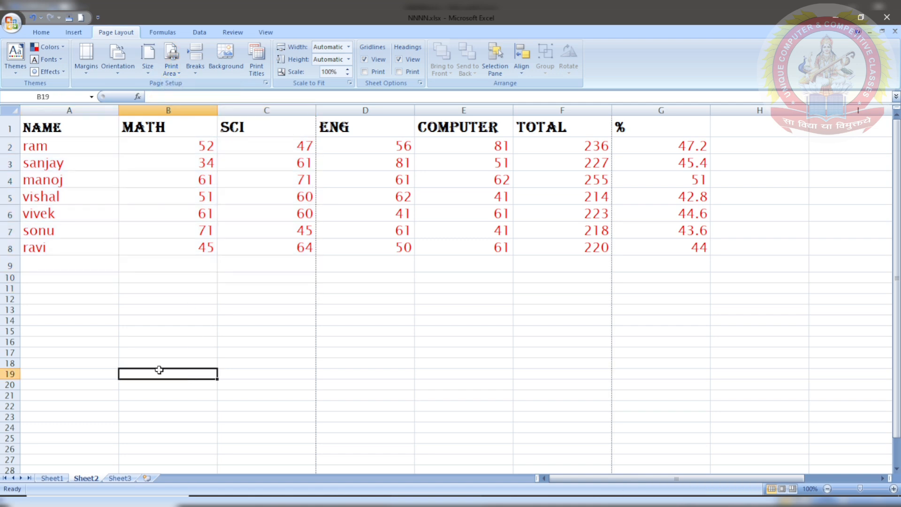
click(195, 60)
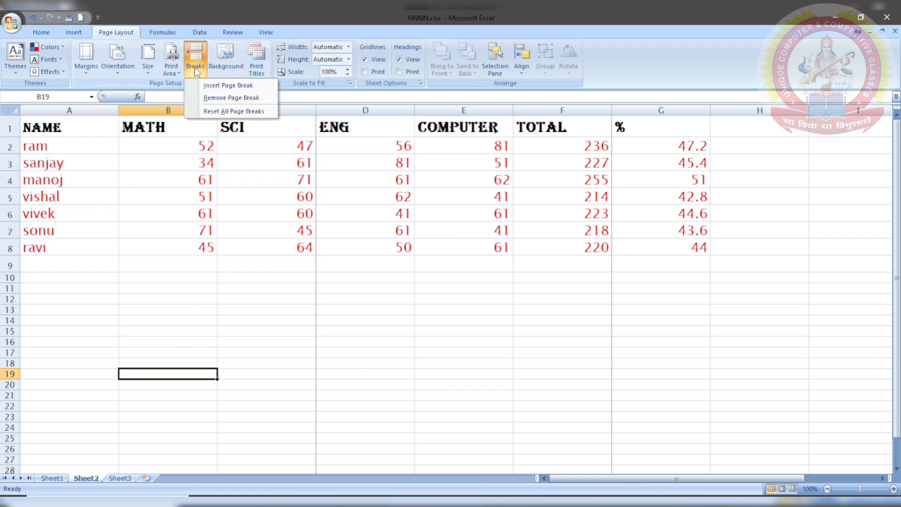
click(212, 85)
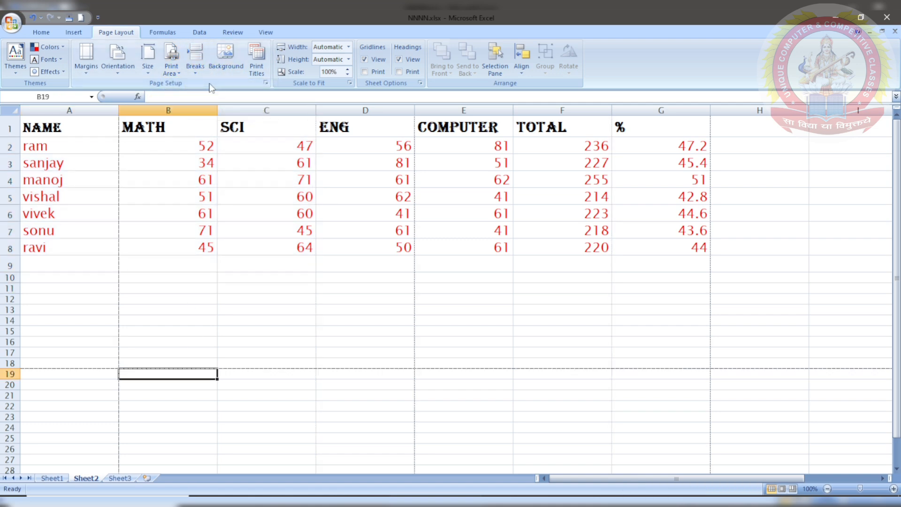
scroll(300, 281, down, 6)
scroll(305, 292, up, 6)
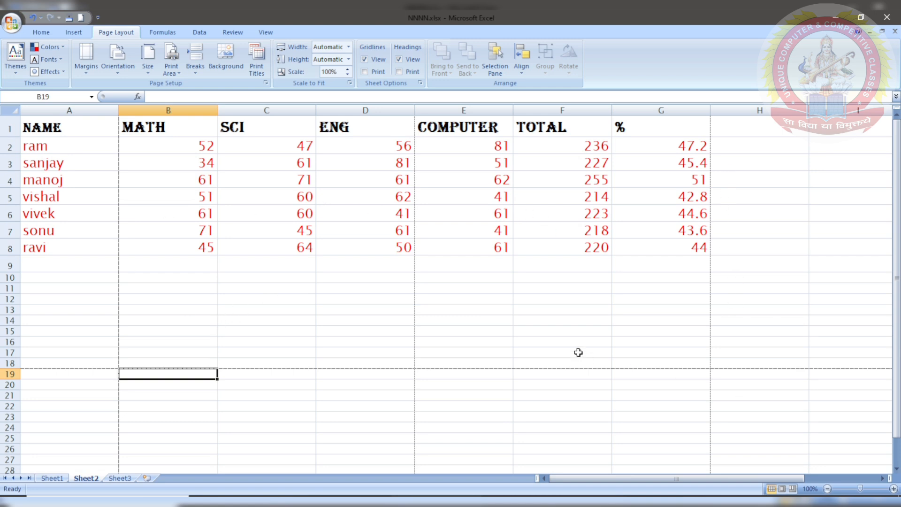
- Remove the page break at B19 and reset all page breaks on the sheet
click(195, 61)
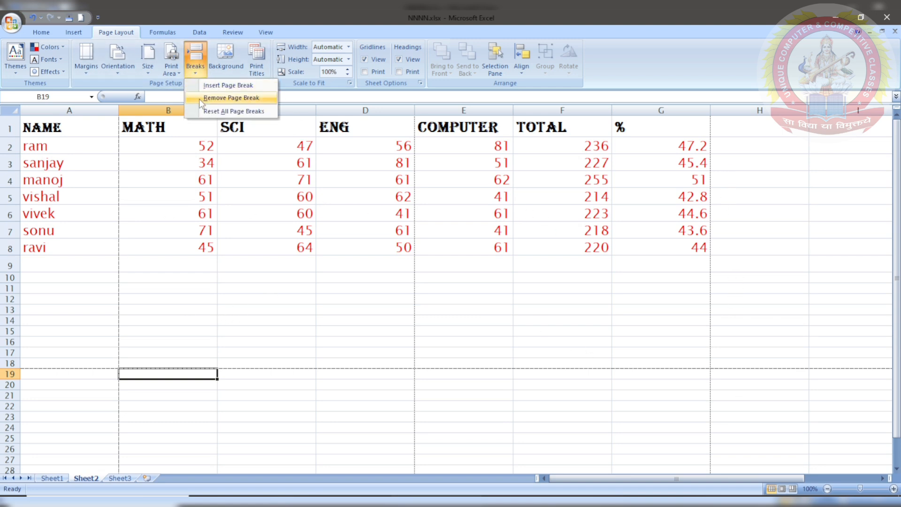
click(212, 97)
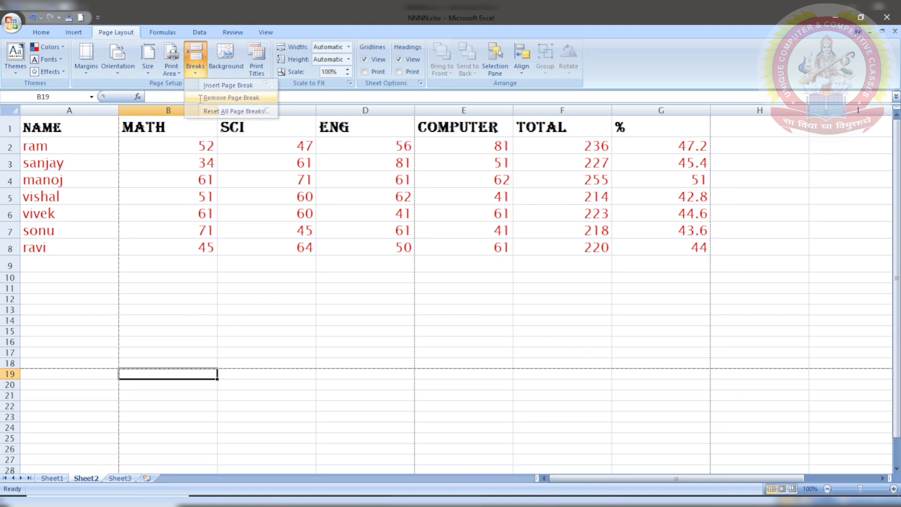
click(195, 60)
click(204, 112)
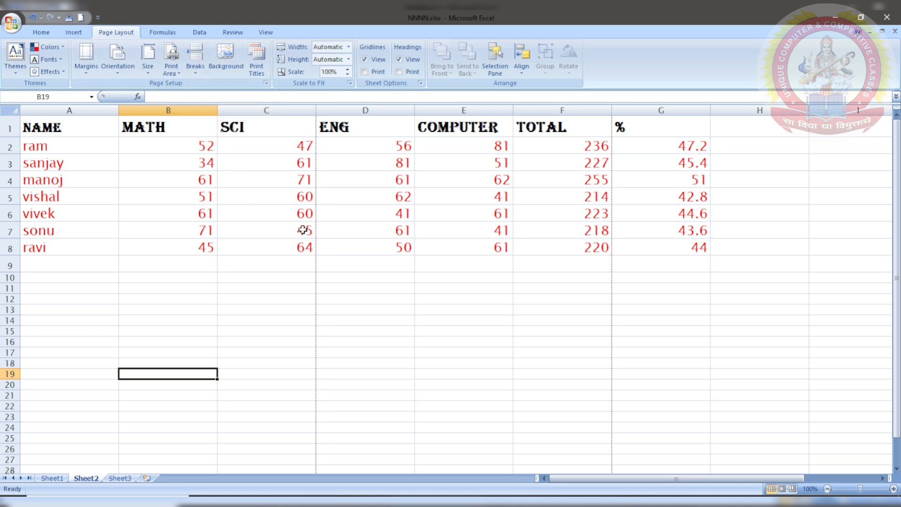
- Insert the picture asdfgmnbv.jpg from the Pictures folder as the sheet background
click(235, 54)
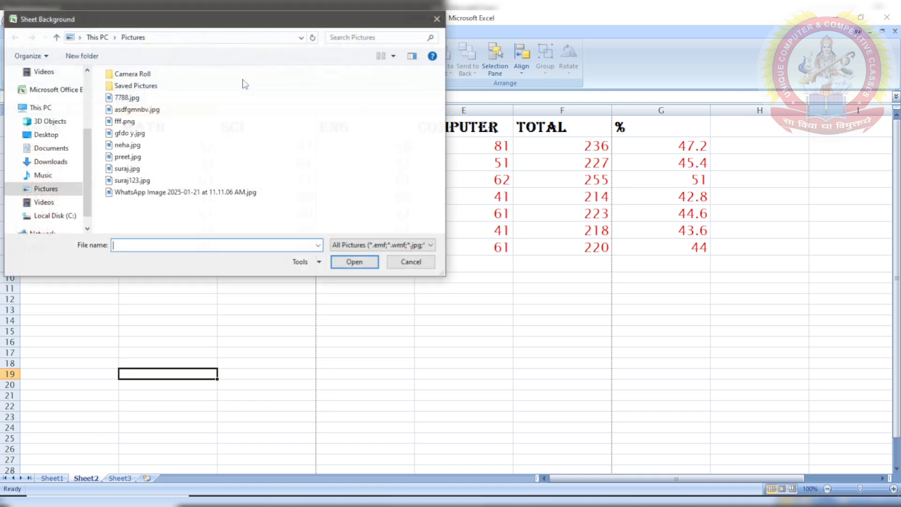
click(145, 101)
click(137, 110)
click(131, 133)
click(136, 180)
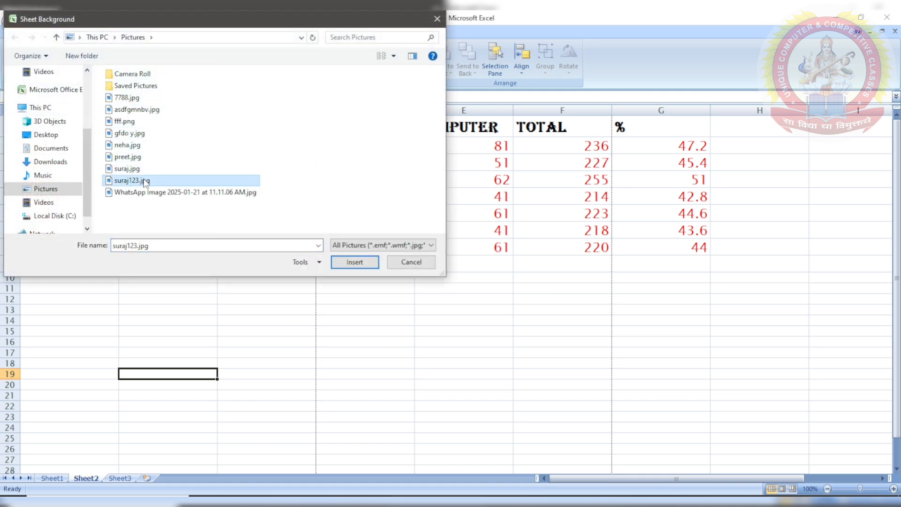
click(147, 159)
click(147, 147)
click(147, 135)
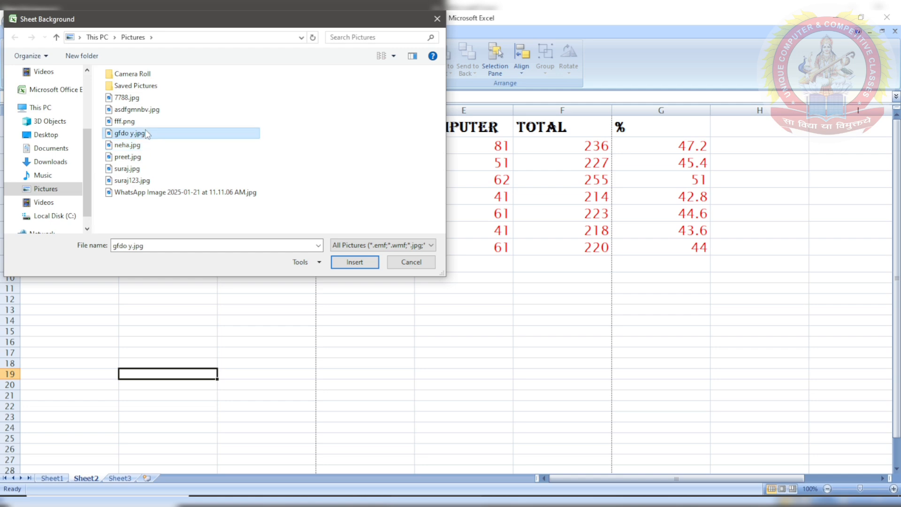
click(147, 111)
click(345, 265)
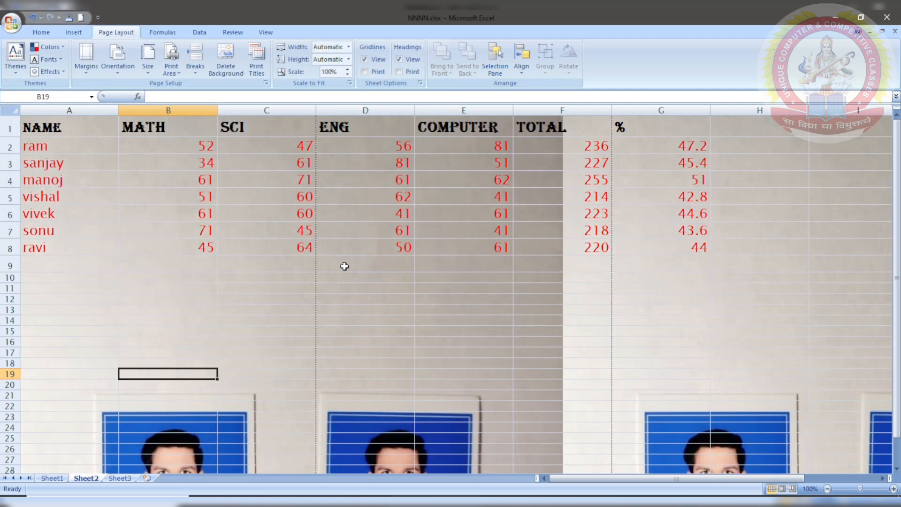
- Look over the sheet with its picture background, then delete the background
scroll(371, 294, down, 12)
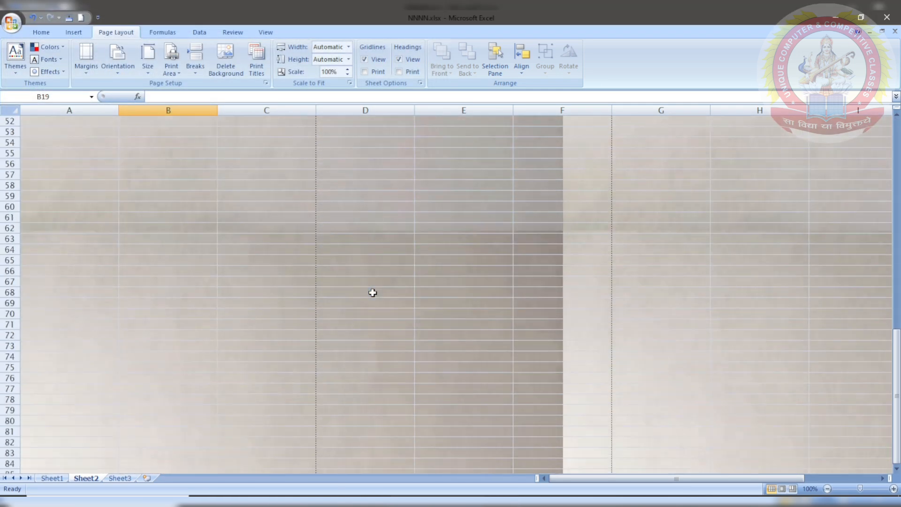
scroll(373, 293, up, 12)
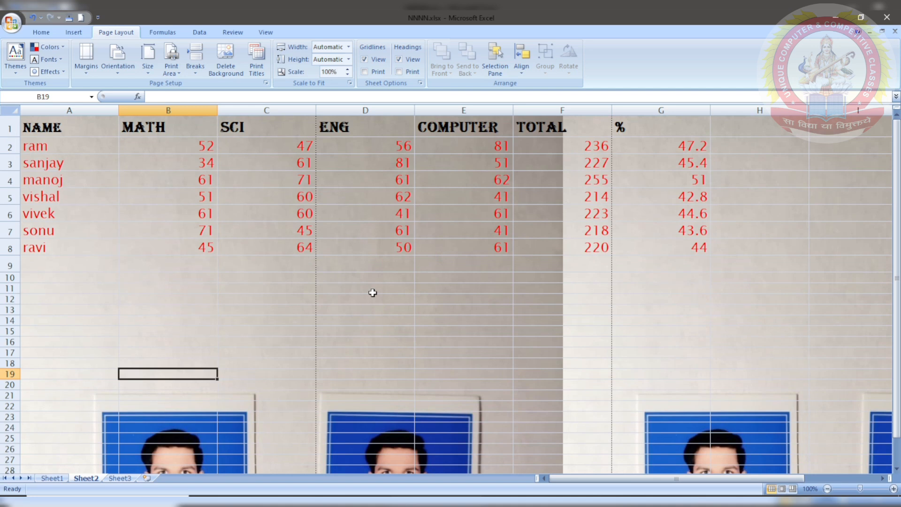
scroll(390, 289, down, 4)
click(235, 55)
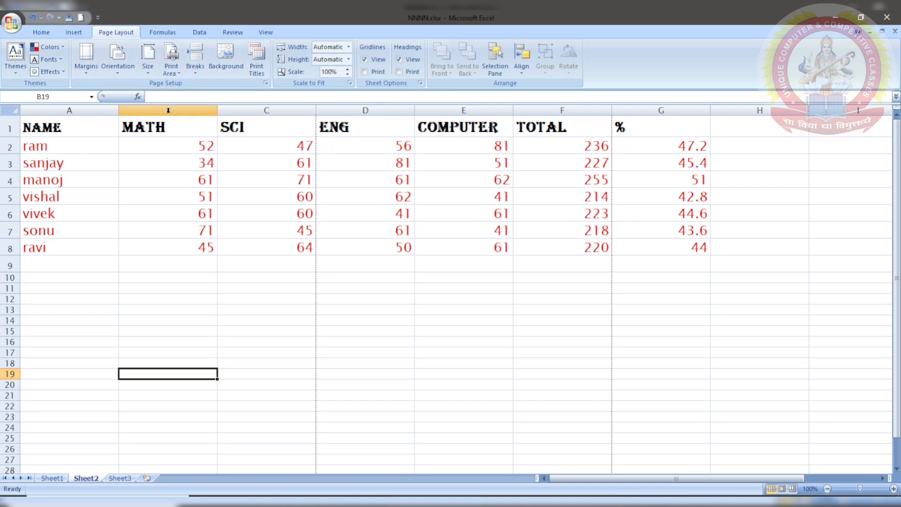
- Turn on printing of gridlines and row and column headings, and check the page in print preview
click(255, 64)
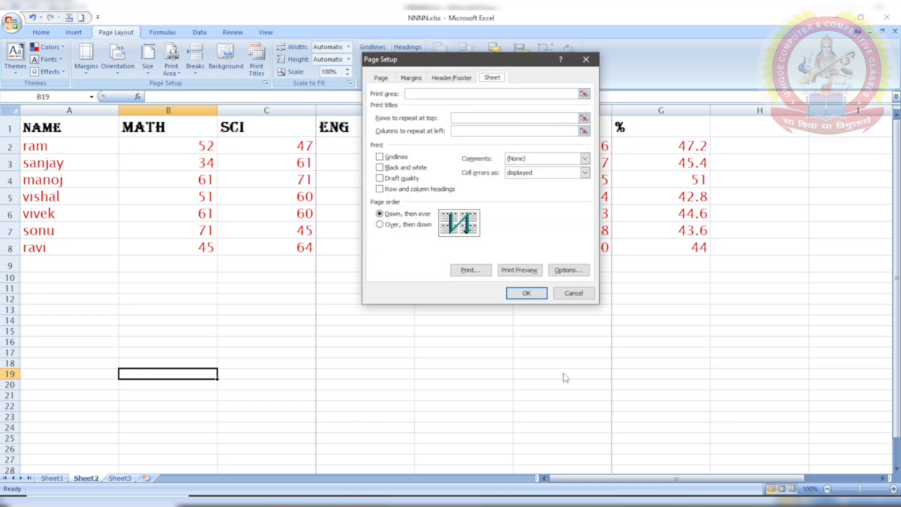
click(382, 157)
click(380, 189)
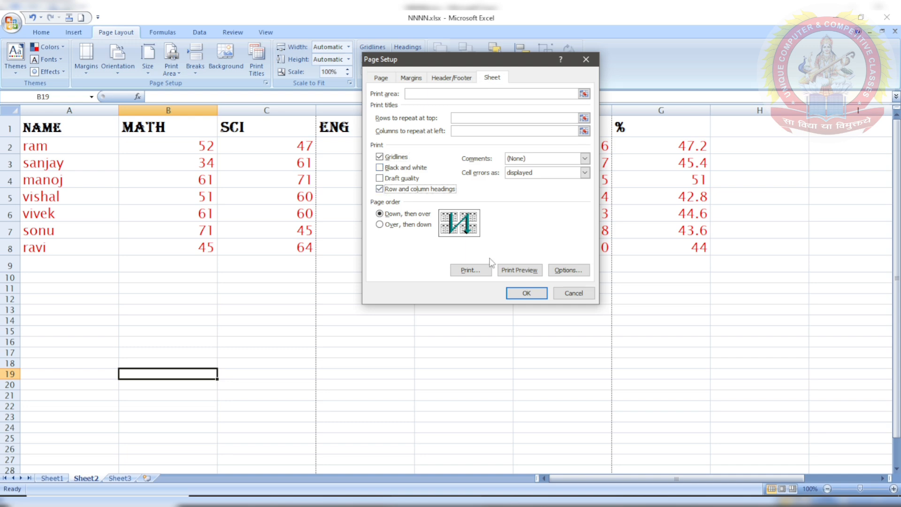
click(522, 275)
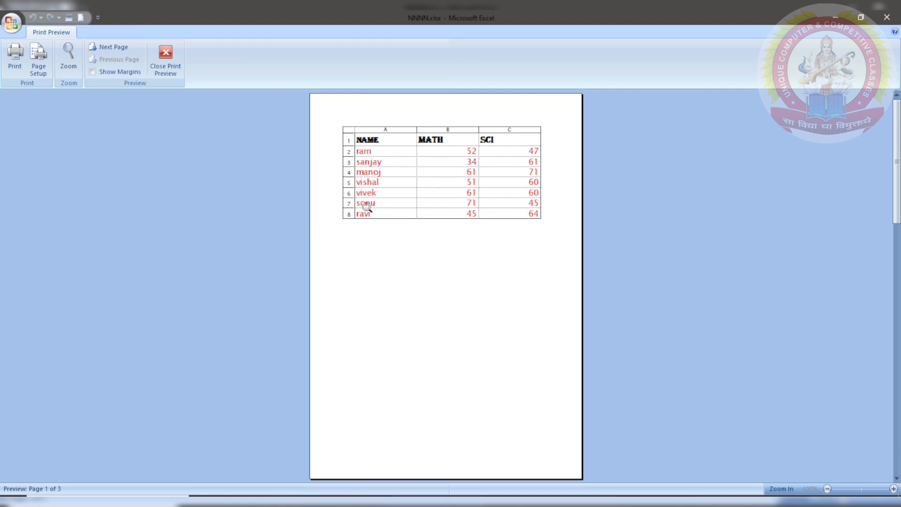
click(165, 57)
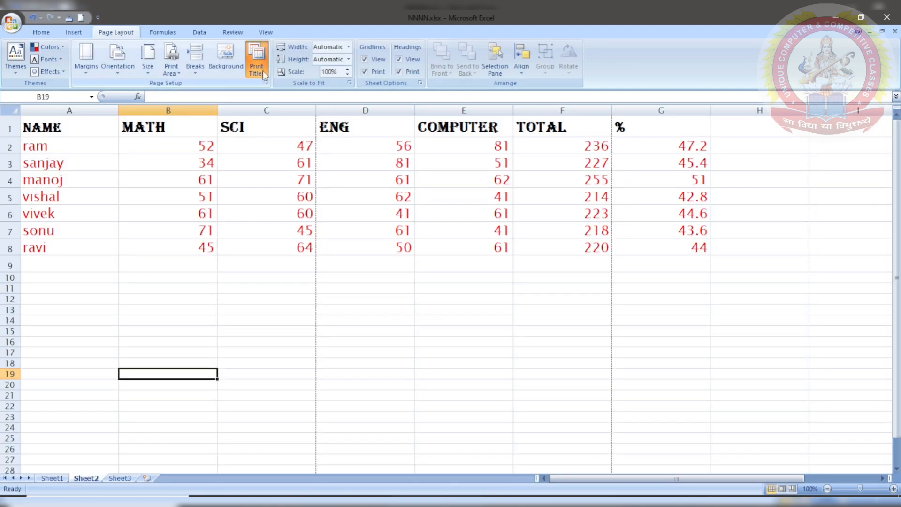
- Turn off printing of gridlines and row and column headings, and check print preview again
click(265, 74)
click(380, 158)
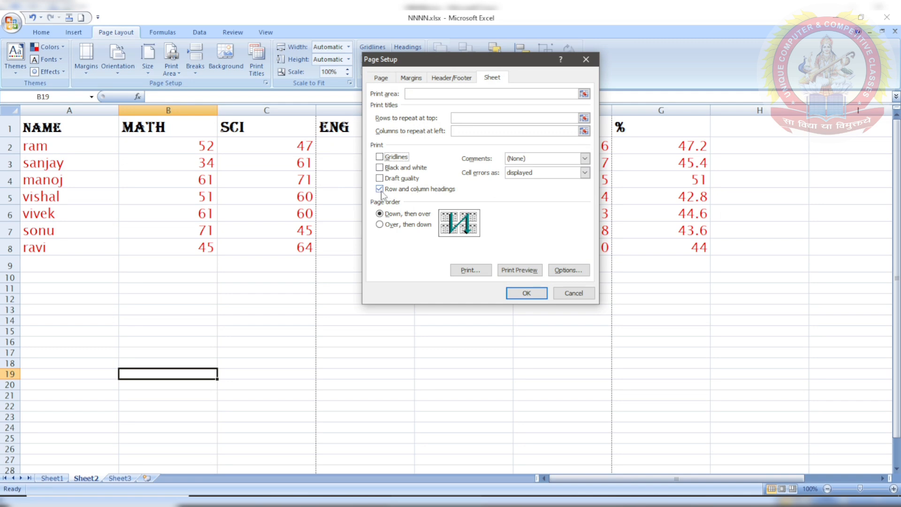
click(380, 189)
click(507, 271)
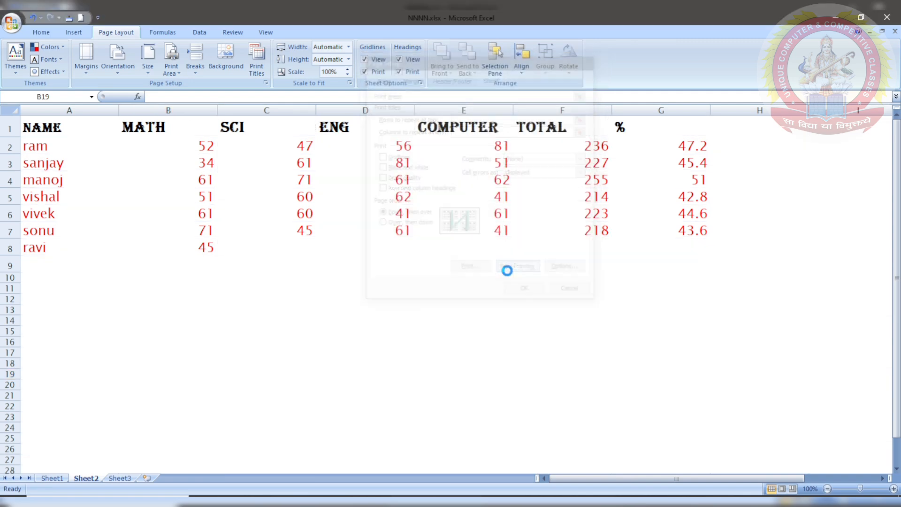
click(181, 75)
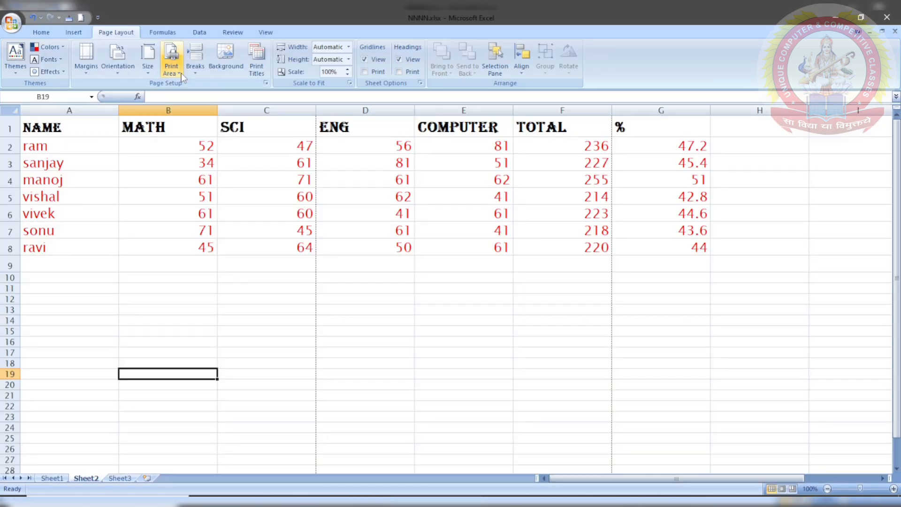
- Fit the printout to 1 page wide, checking it in print preview, and to 1 page tall
click(350, 47)
click(341, 69)
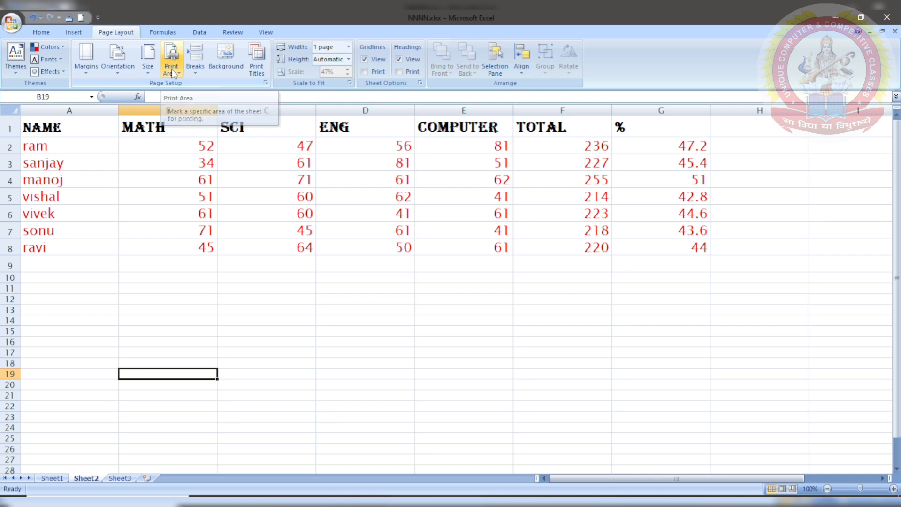
key(ctrl+F2)
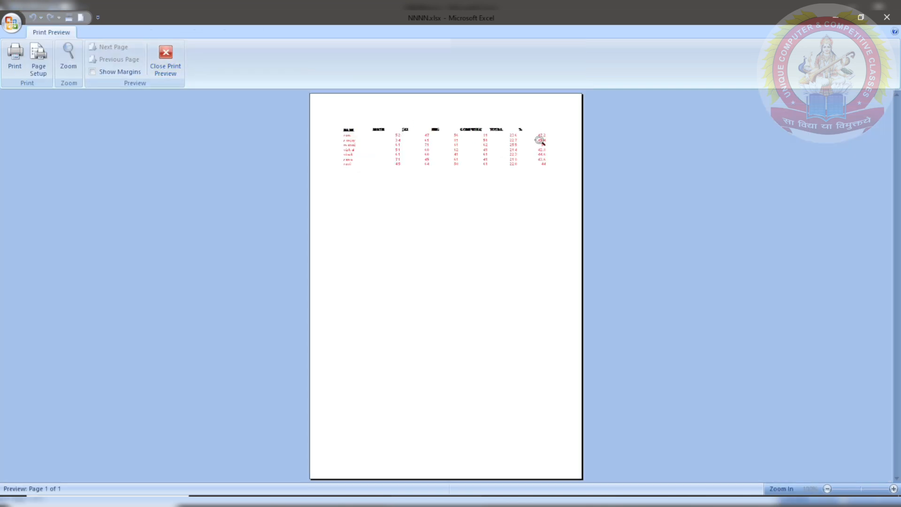
click(166, 59)
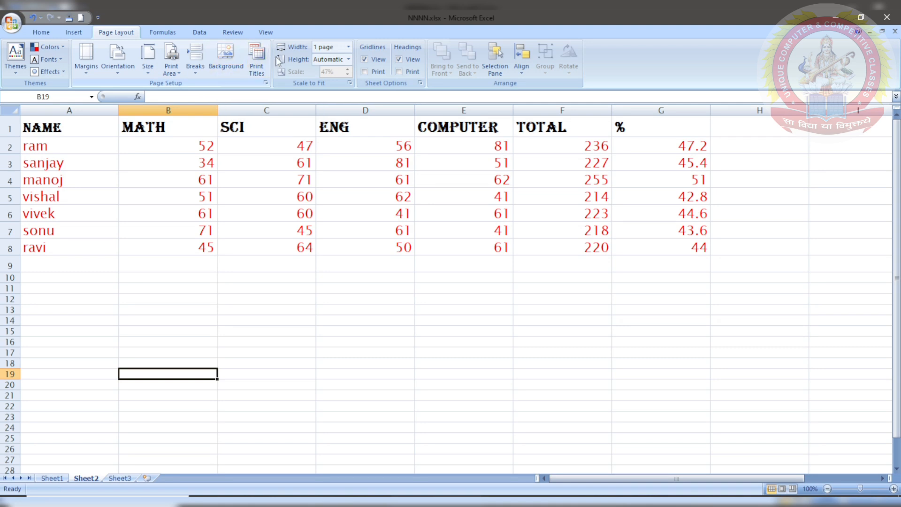
click(349, 61)
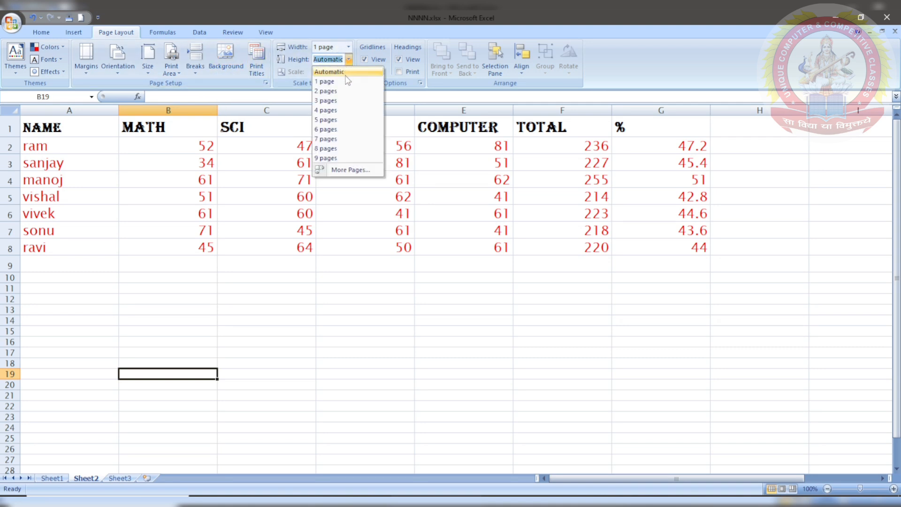
click(344, 80)
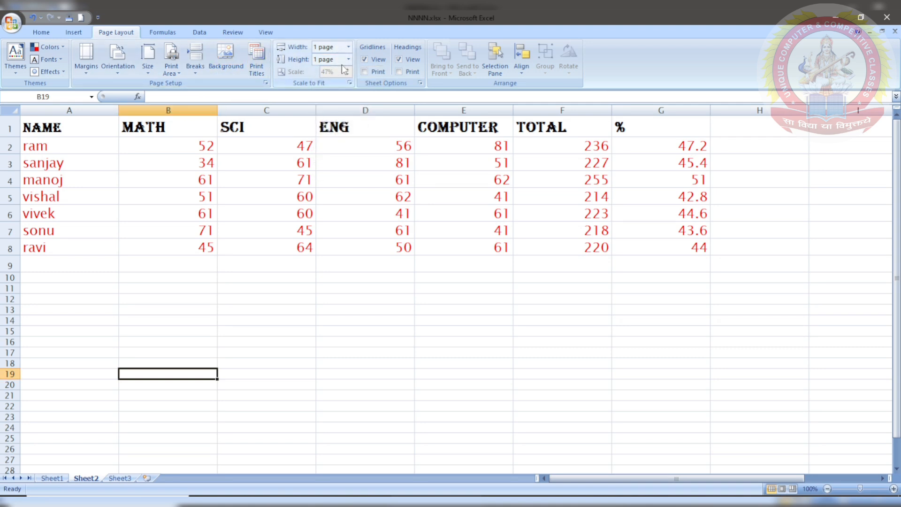
- Set both the print width and the print height back to Automatic
click(349, 47)
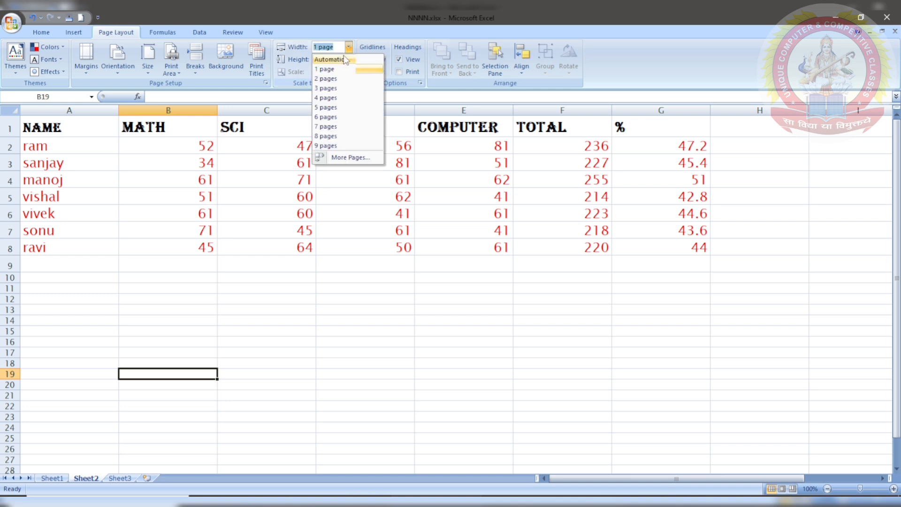
click(344, 57)
click(348, 60)
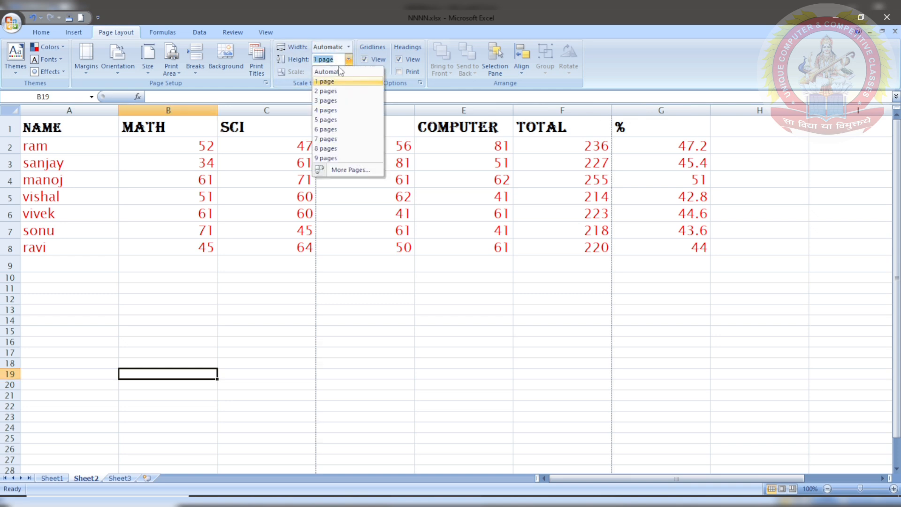
click(345, 71)
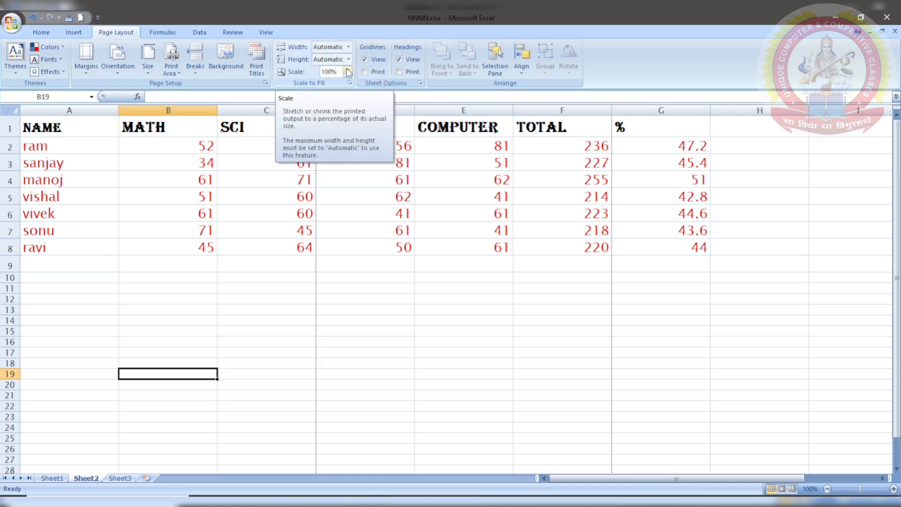
- Reduce the print scale to 45%
click(347, 75)
click(348, 75)
click(348, 76)
click(347, 75)
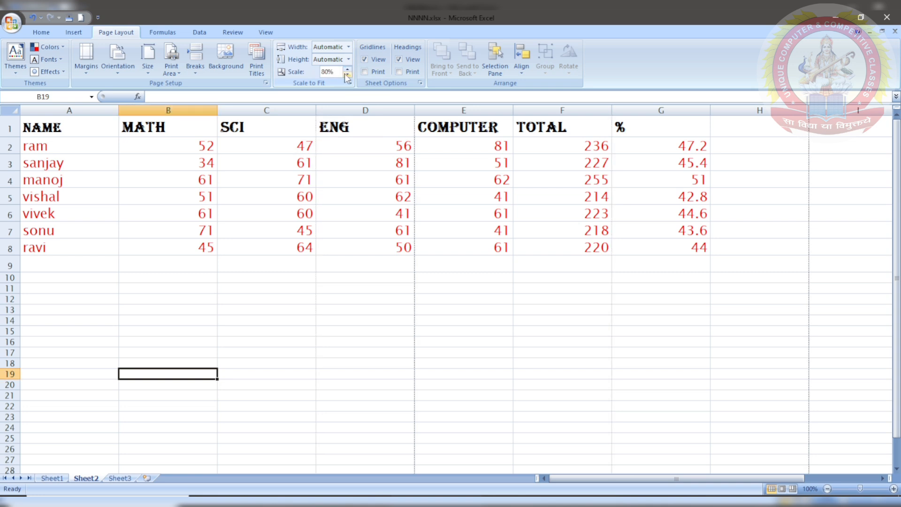
click(347, 75)
click(348, 75)
click(348, 75)
click(347, 75)
click(347, 75)
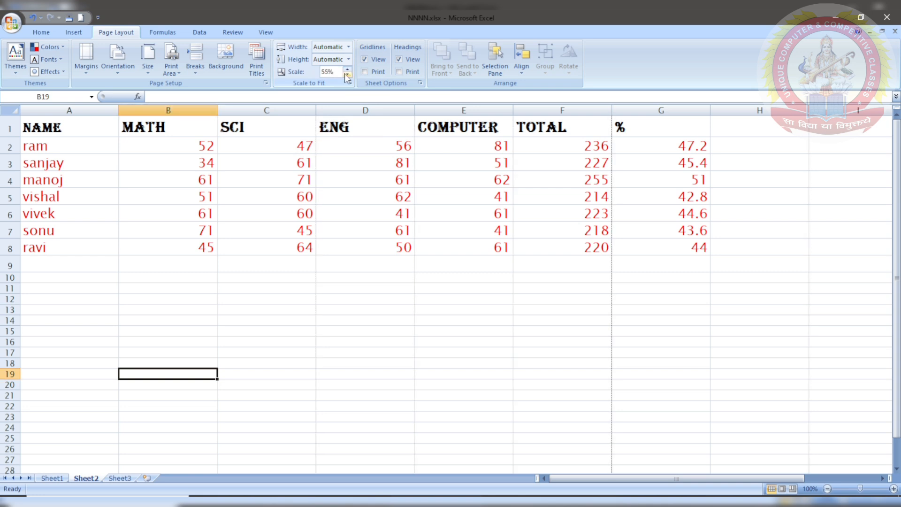
click(347, 75)
click(347, 75)
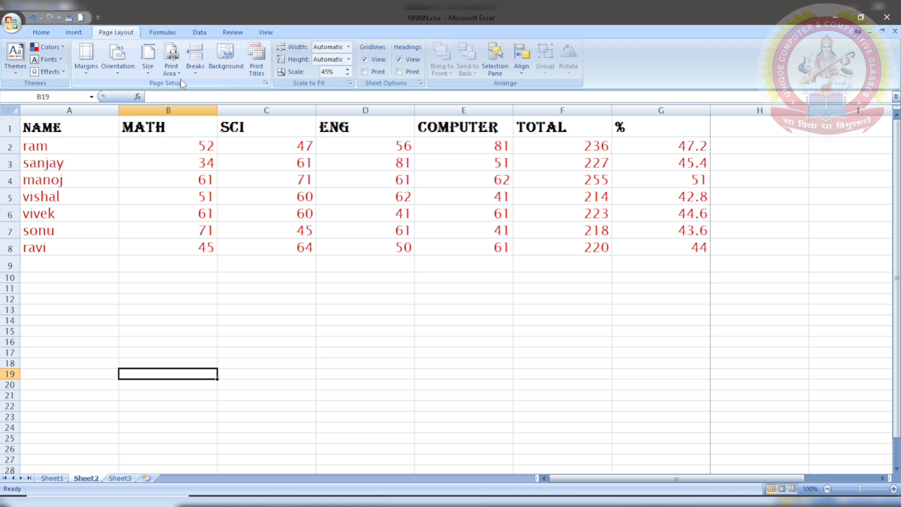
- Check the reduced-scale printout in print preview and return to an empty cell on the marks sheet
key(ctrl+F2)
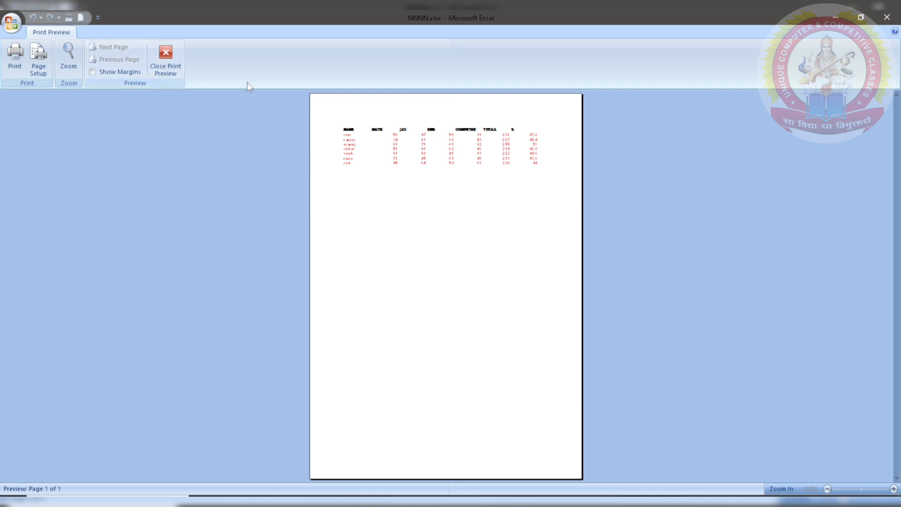
click(171, 65)
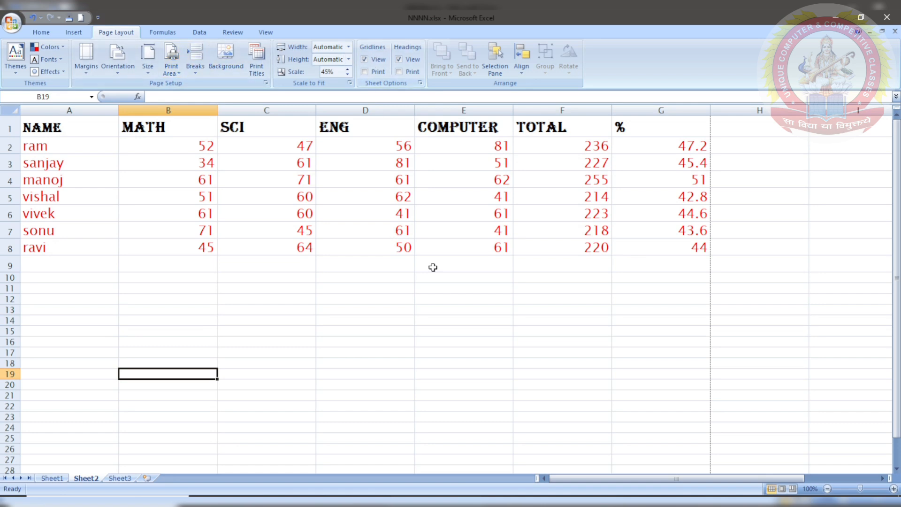
click(455, 319)
click(393, 341)
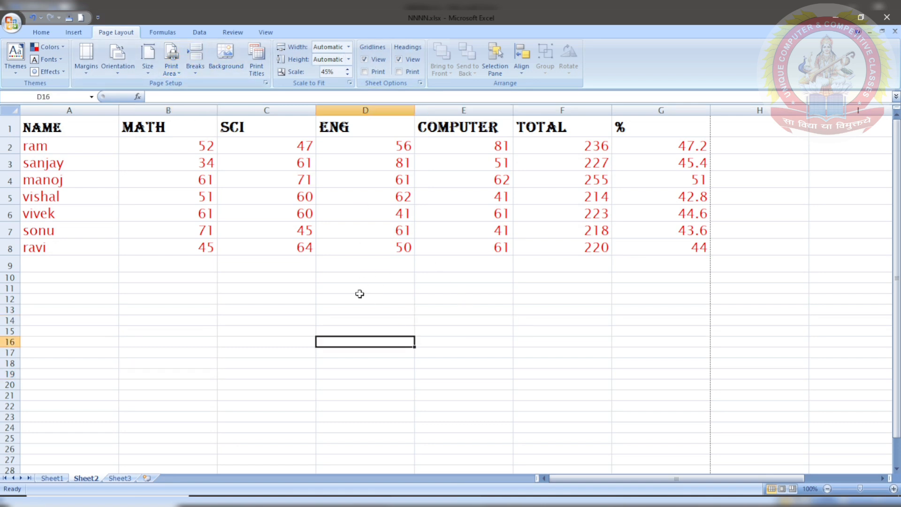
- Hide and redisplay the sheet's gridlines and row and column headings, and enable printing of both
click(363, 59)
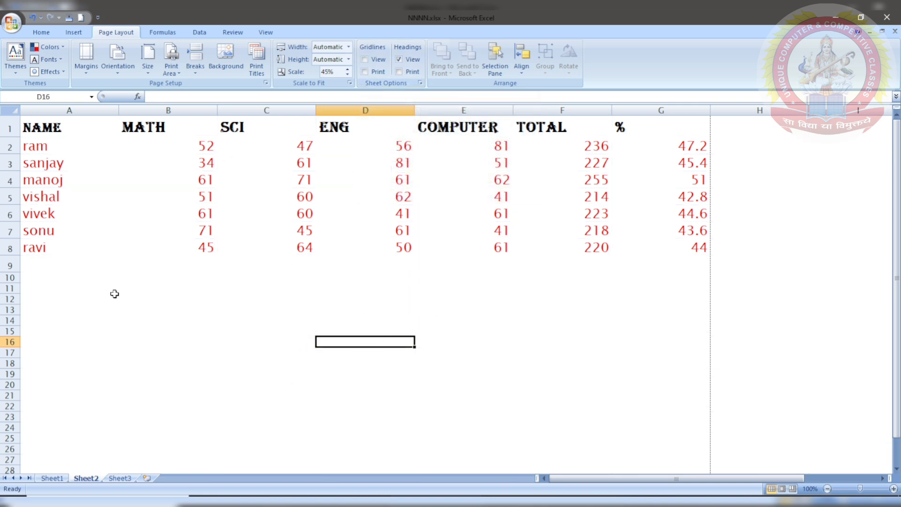
click(365, 59)
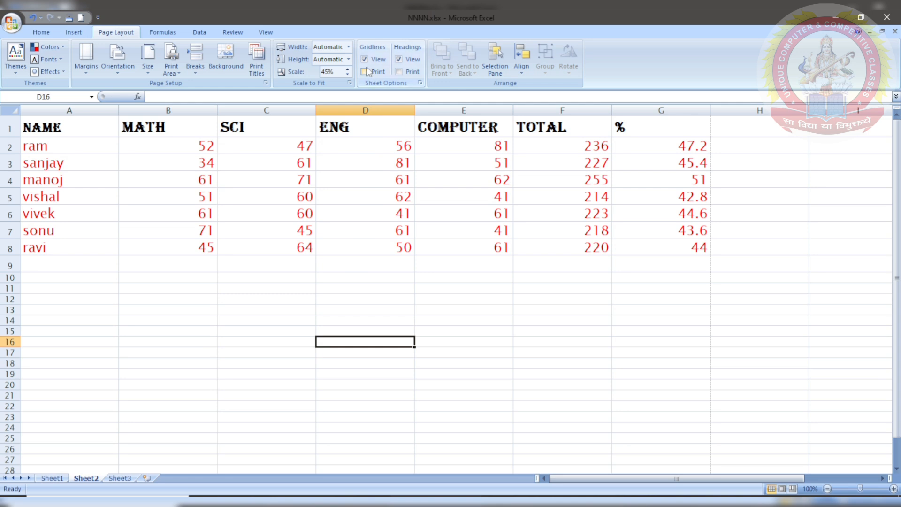
click(365, 72)
click(401, 58)
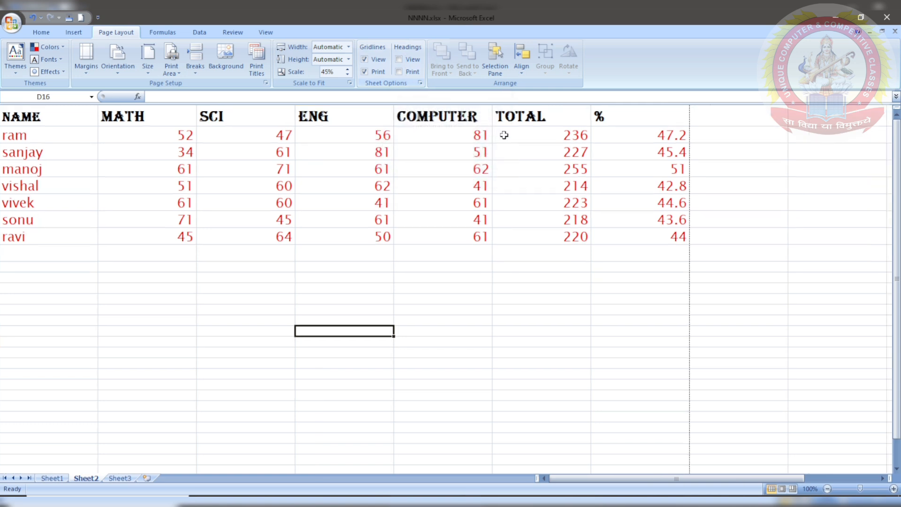
click(399, 59)
click(398, 72)
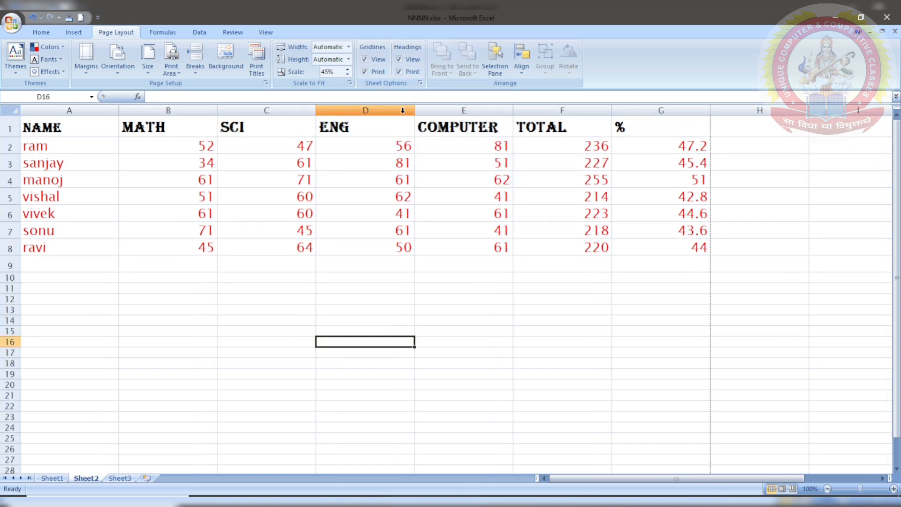
- Check print preview, turn off printing of the gridlines and headings, and preview the sheet again
key(ctrl+F2)
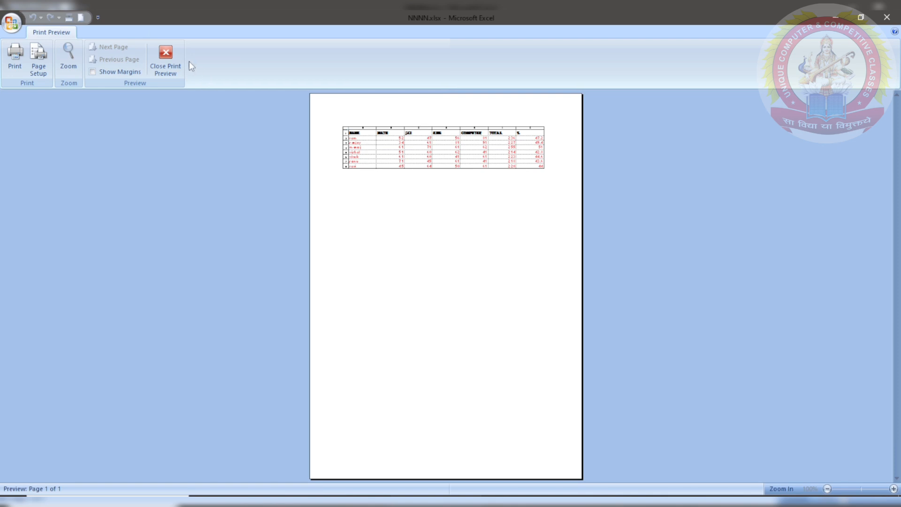
click(166, 59)
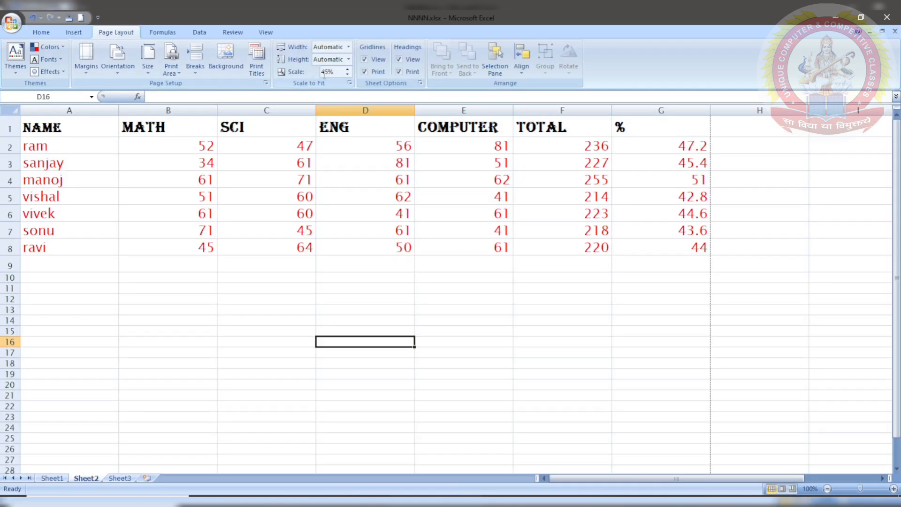
click(398, 70)
key(ctrl+F2)
click(177, 57)
- Draw a rectangle about 1.9" high and 2.8" wide below the marks table, across columns B to D
click(71, 33)
click(125, 57)
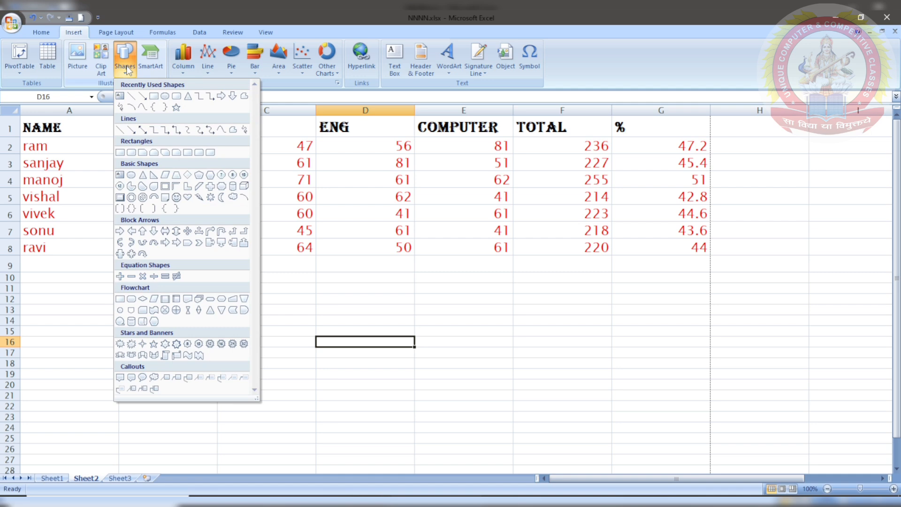
click(153, 95)
mouse_move(180, 285)
mouse_down()
mouse_move(254, 312)
mouse_move(335, 388)
mouse_up()
- Draw a rounded rectangle about 3.1" high and 1.9" wide, overlapping the side of the rectangle nearest column D
click(73, 32)
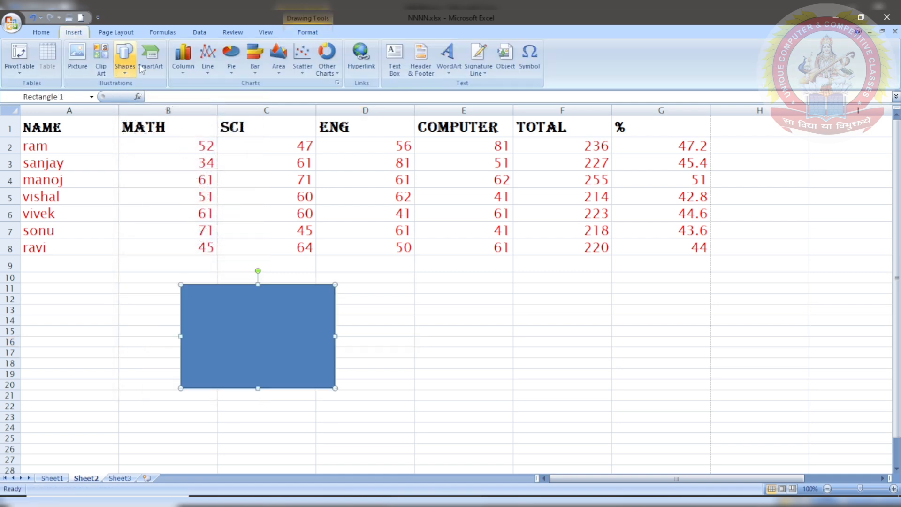
click(126, 59)
click(177, 96)
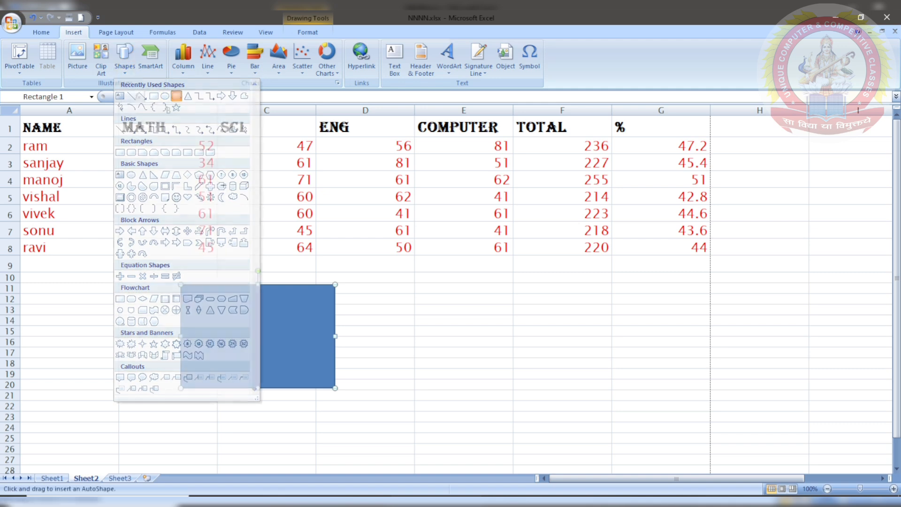
drag(292, 276, 397, 443)
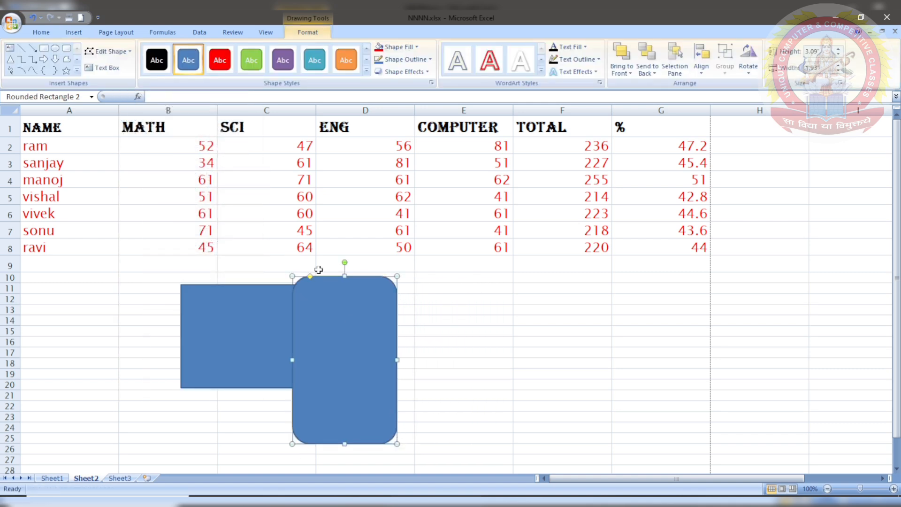
- Draw an oval about 2.6" high and 5.4" wide and place it overlapping both the rectangle and the rounded rectangle
click(74, 32)
click(125, 59)
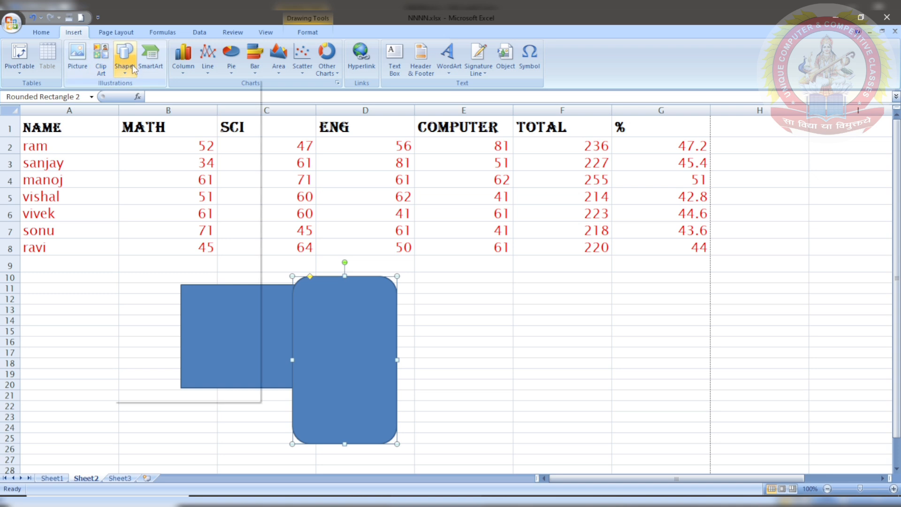
click(165, 96)
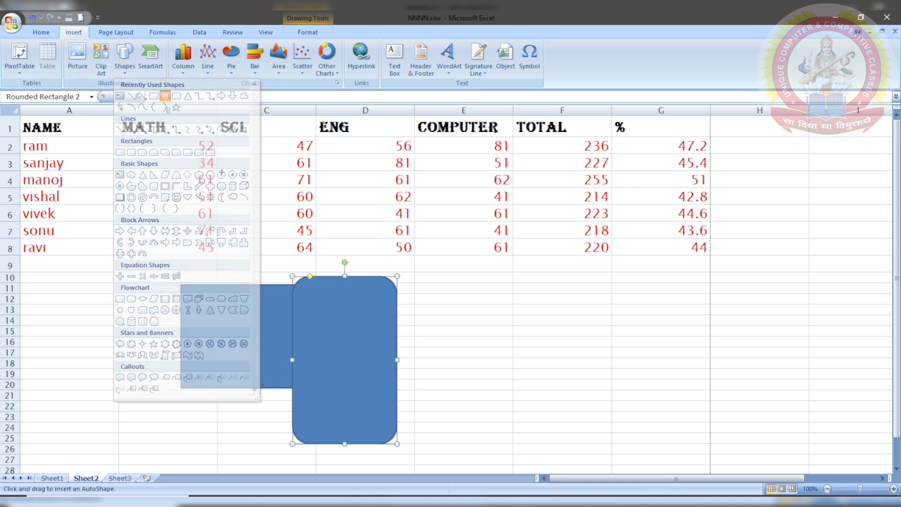
mouse_move(280, 271)
mouse_down()
mouse_move(297, 294)
mouse_move(470, 383)
mouse_move(548, 382)
mouse_move(572, 413)
mouse_up()
drag(496, 379, 469, 381)
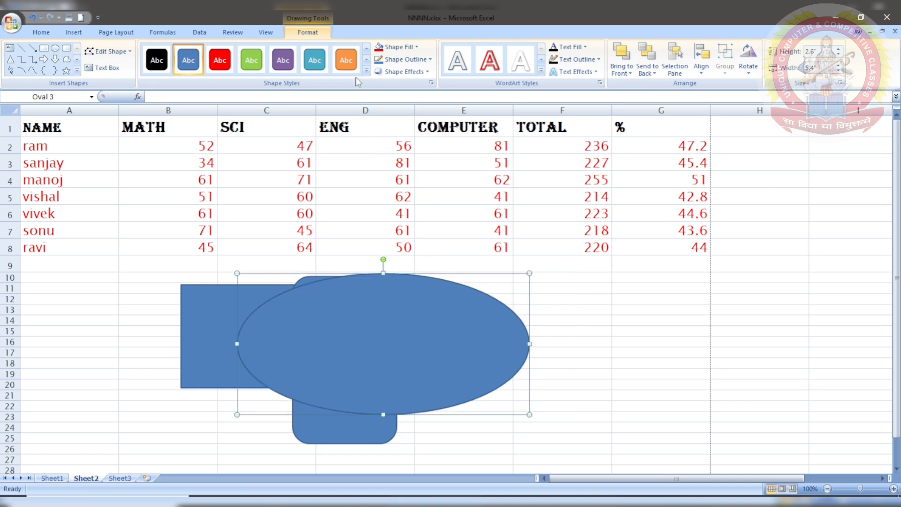
- Apply an orange shape style to the oval, green to the rounded rectangle and red to the rectangle
click(346, 60)
click(317, 442)
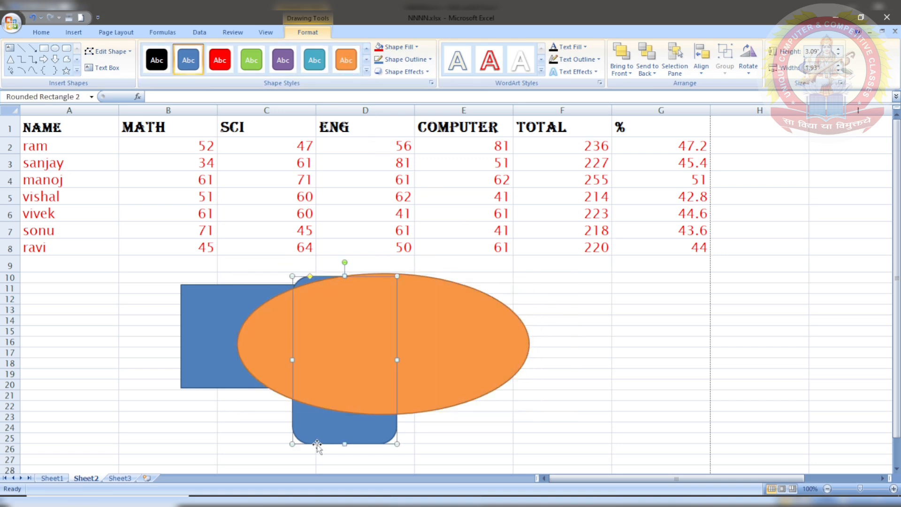
click(252, 60)
click(221, 339)
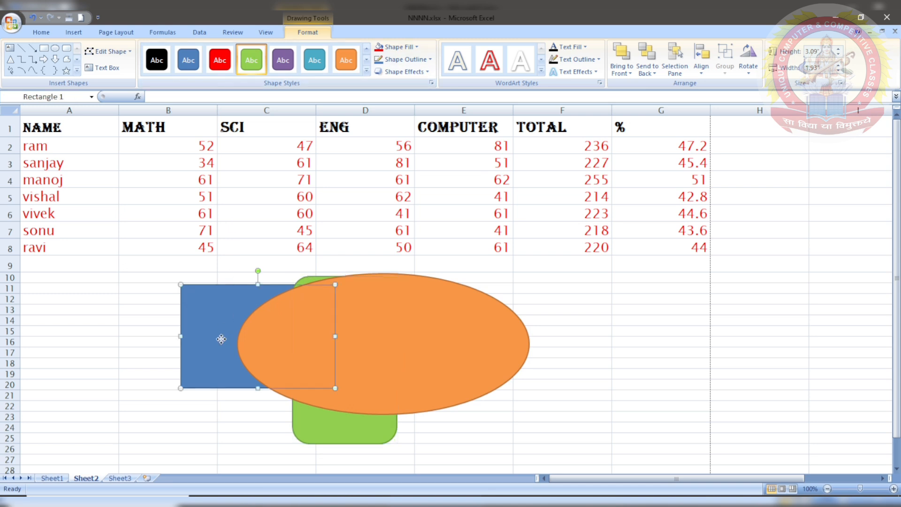
click(219, 60)
click(551, 317)
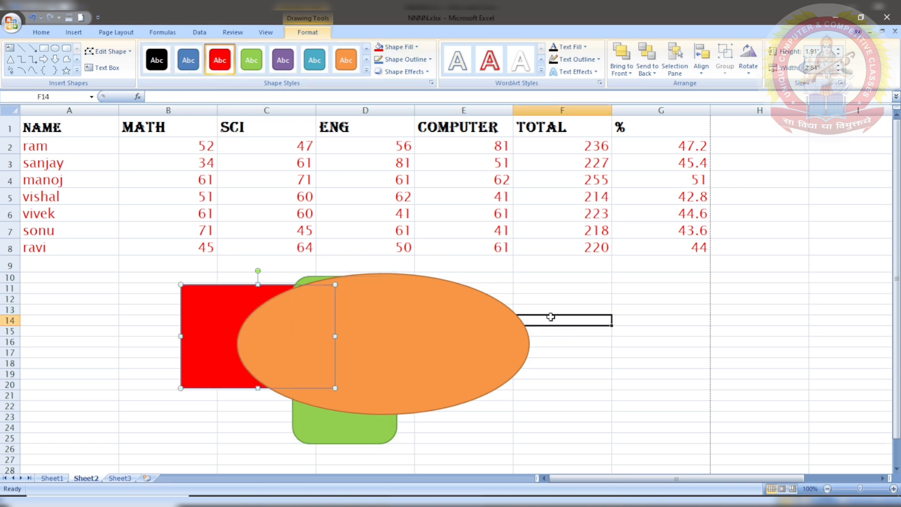
click(80, 18)
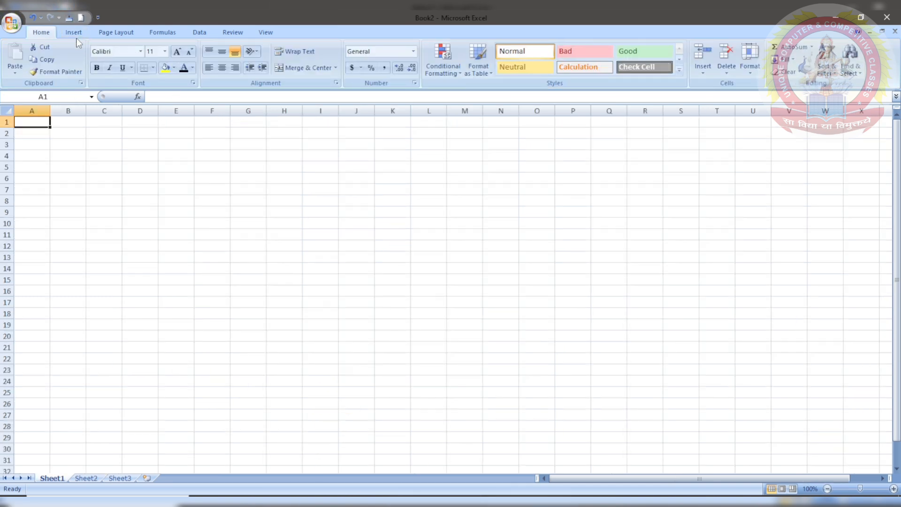
click(88, 478)
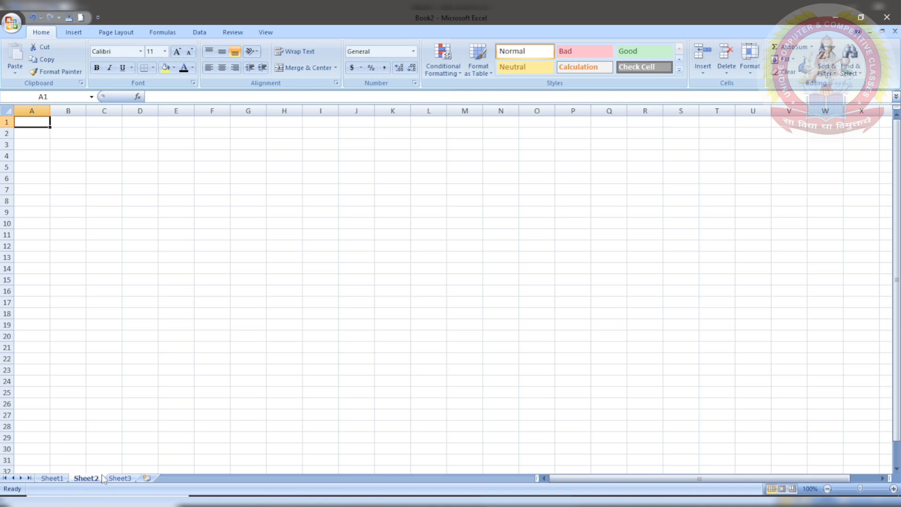
click(114, 478)
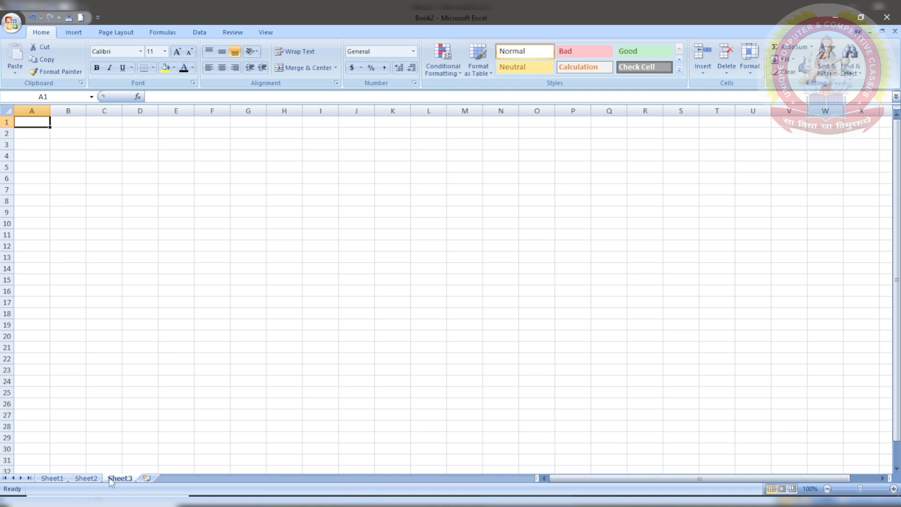
click(90, 478)
click(54, 479)
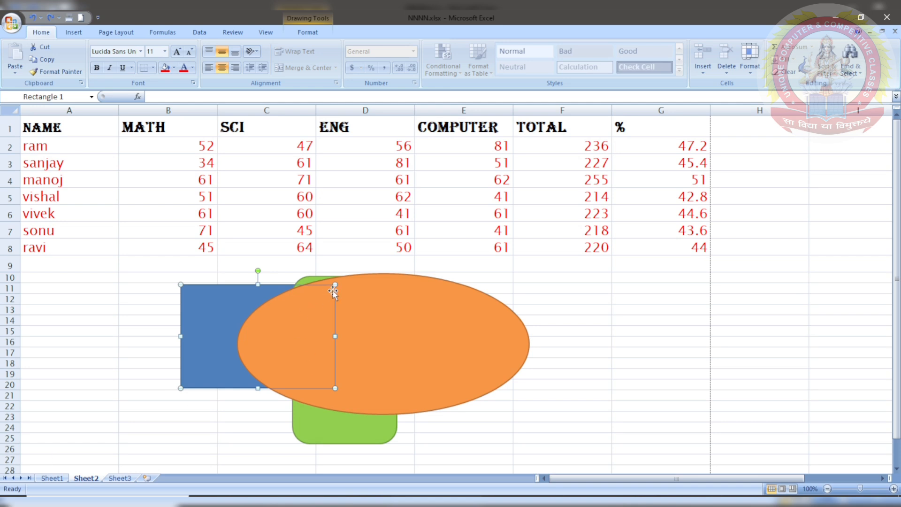
- Reapply the red shape style to the blue rectangle and deselect it
click(307, 32)
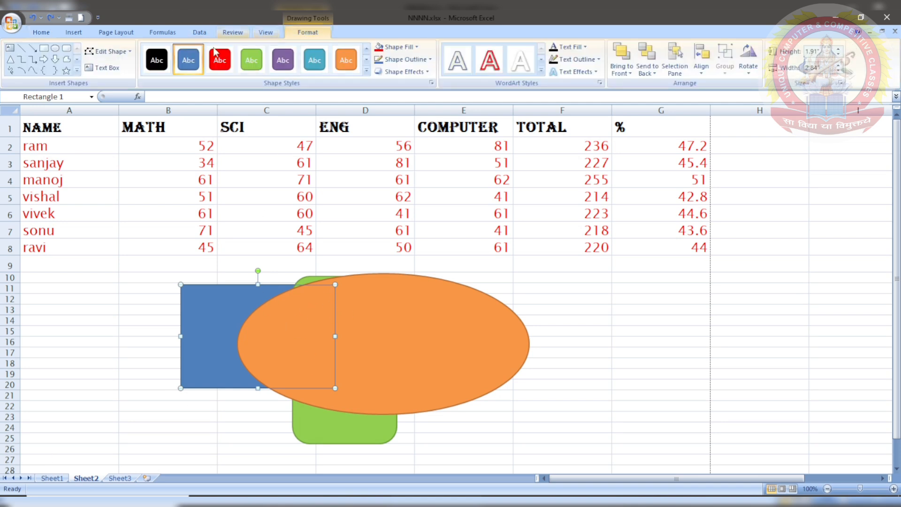
click(220, 60)
click(74, 32)
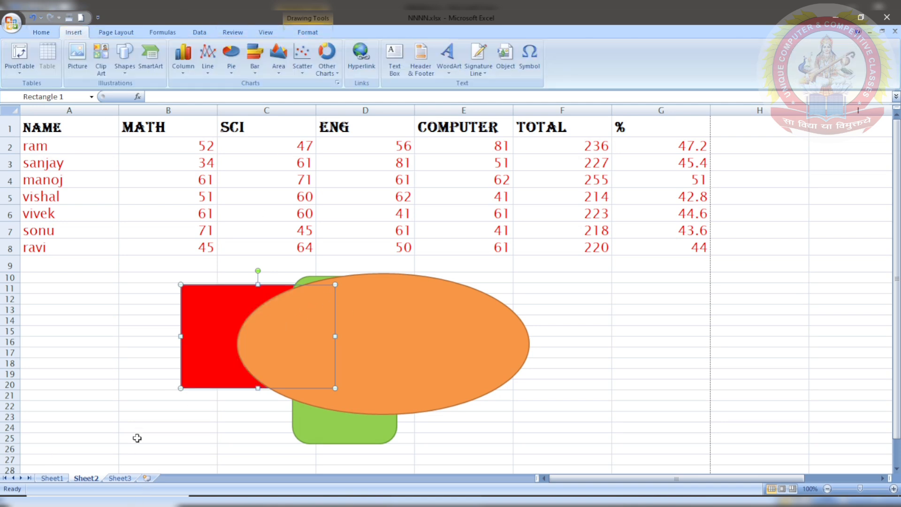
click(140, 415)
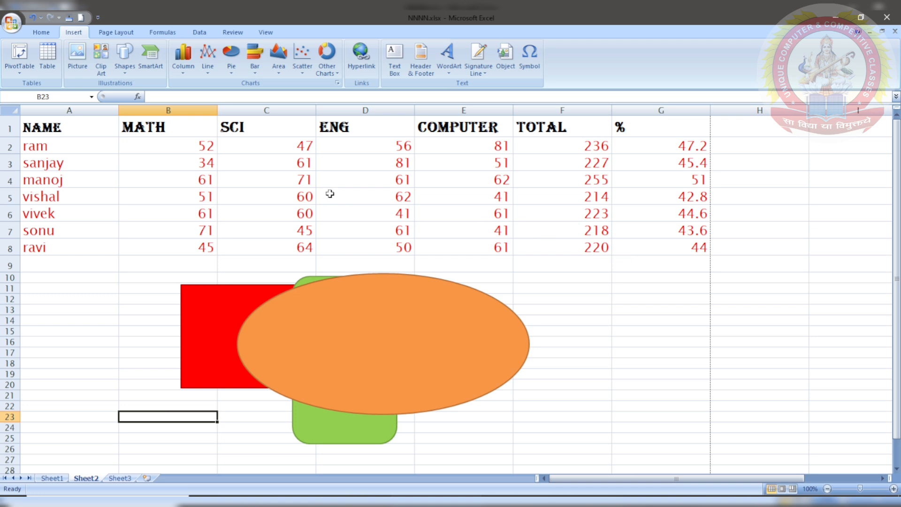
- Bring the red rectangle forward so it overlaps the orange oval
click(107, 31)
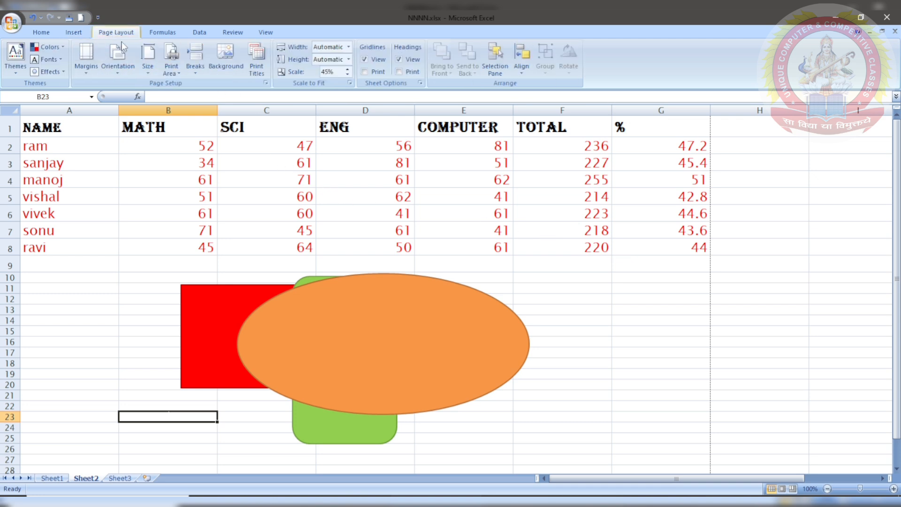
click(379, 353)
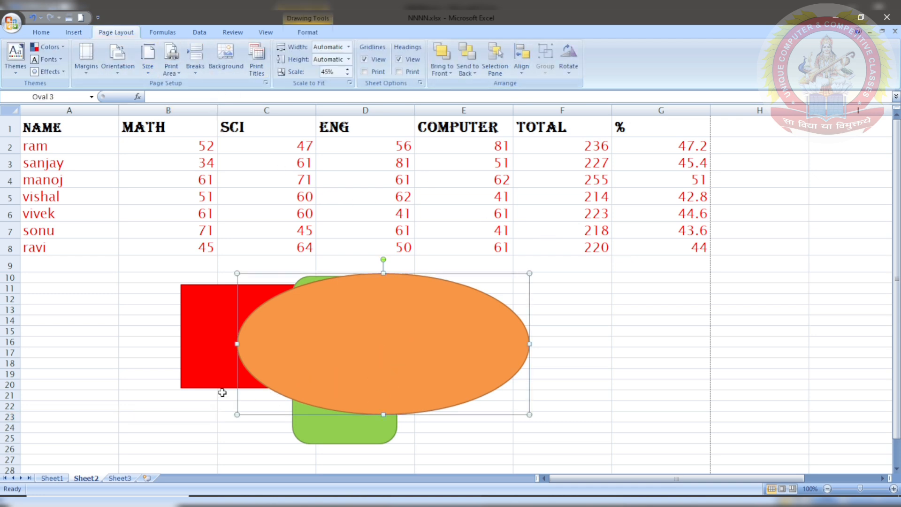
click(216, 376)
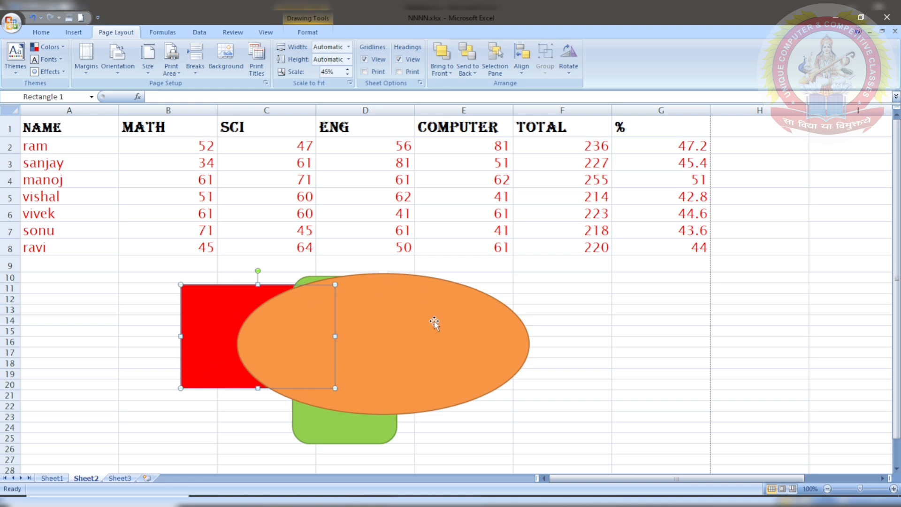
click(442, 70)
click(451, 98)
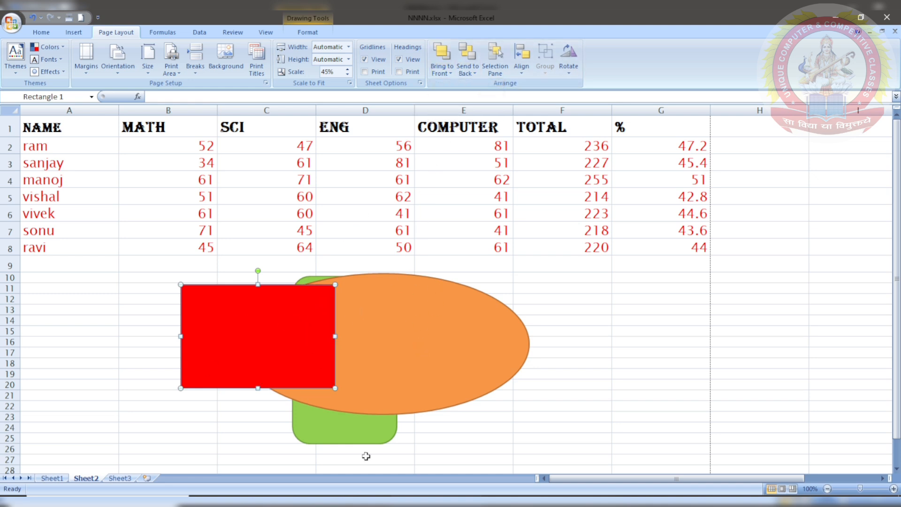
- Bring the green rounded rectangle forward over the orange oval, keeping it behind the red rectangle
click(359, 432)
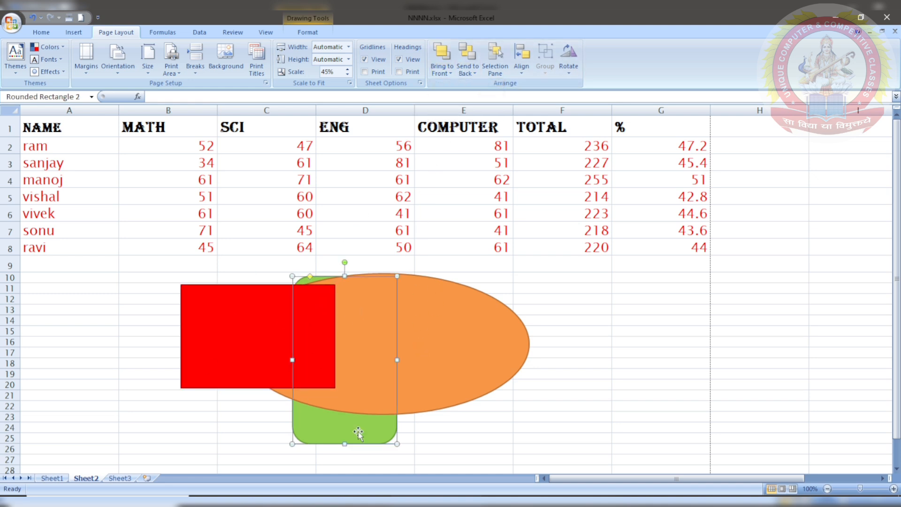
click(442, 71)
click(455, 98)
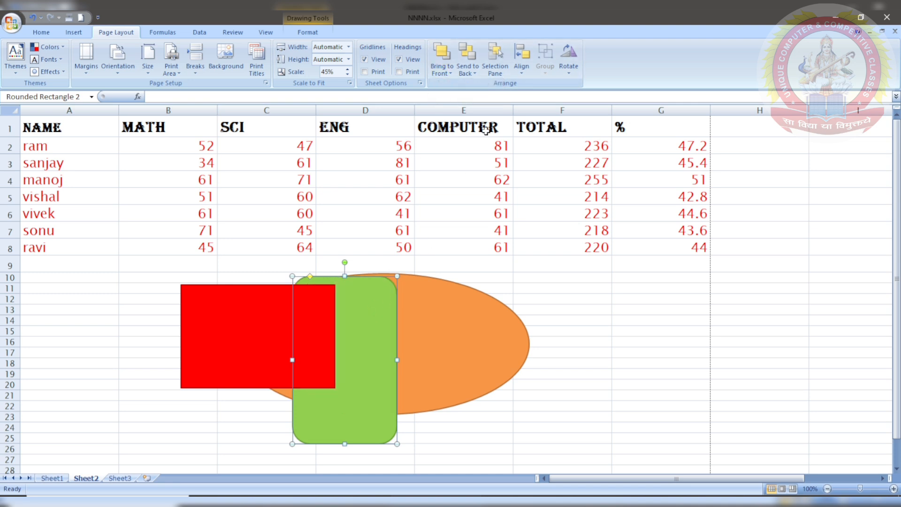
- Send the red rectangle to the back, behind both the orange oval and the green rounded rectangle
click(467, 69)
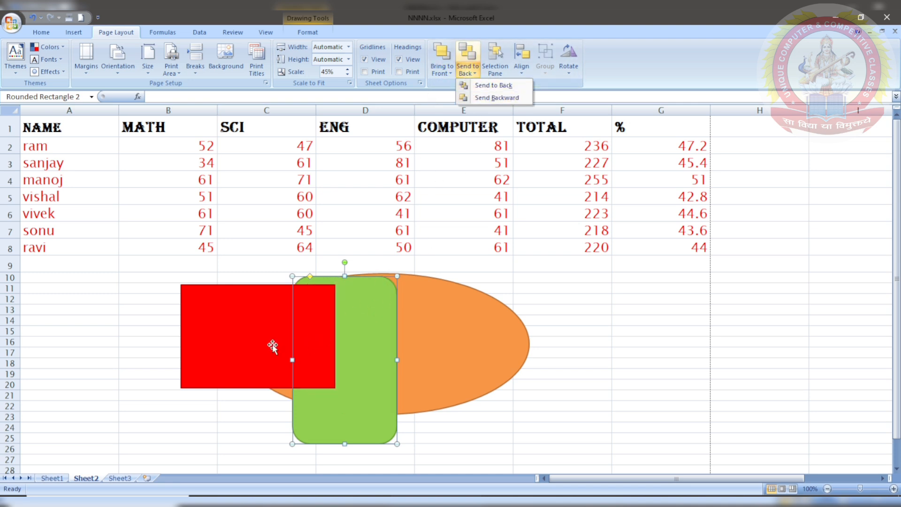
click(486, 98)
click(276, 321)
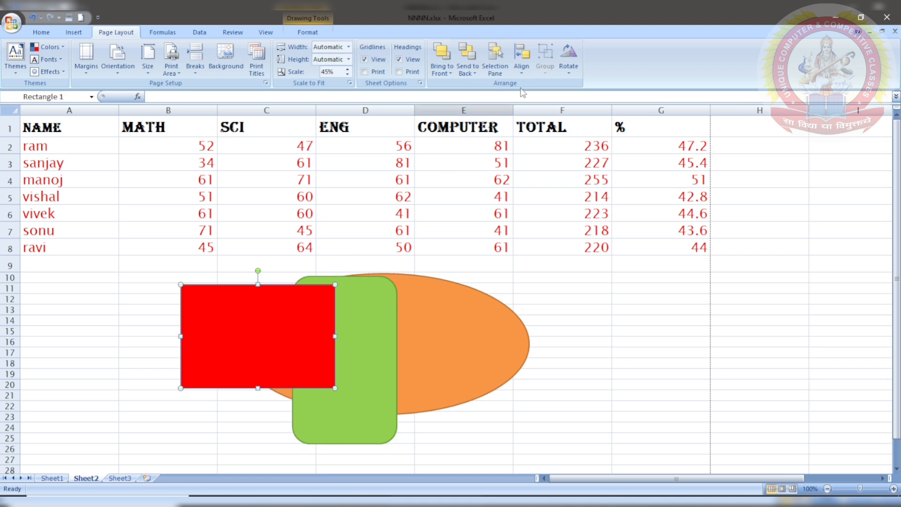
click(468, 69)
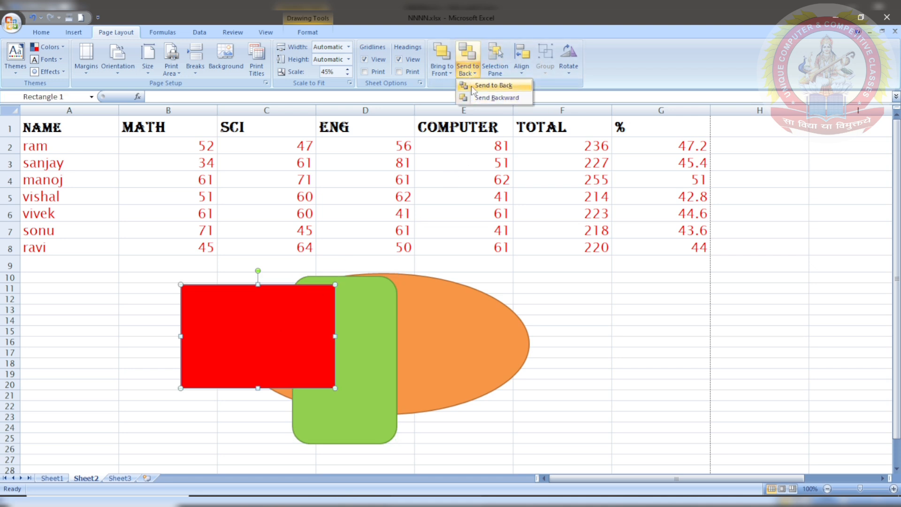
click(493, 97)
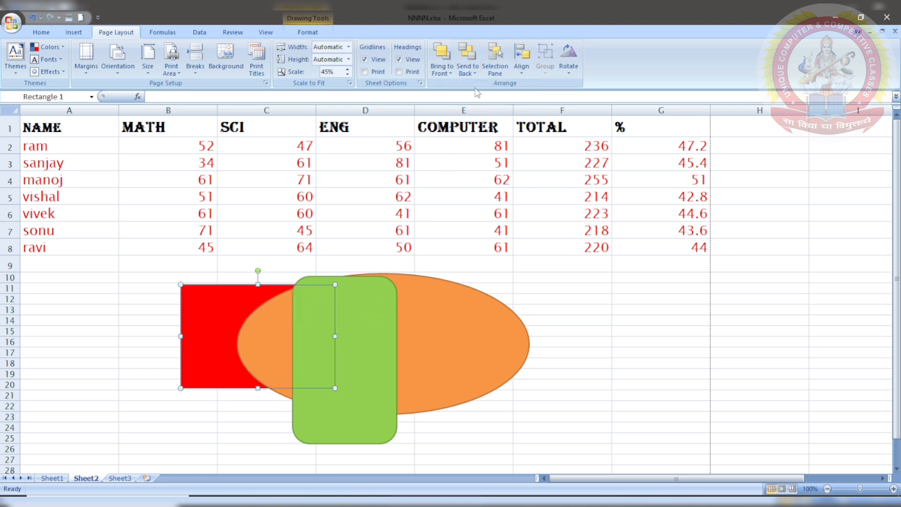
click(475, 71)
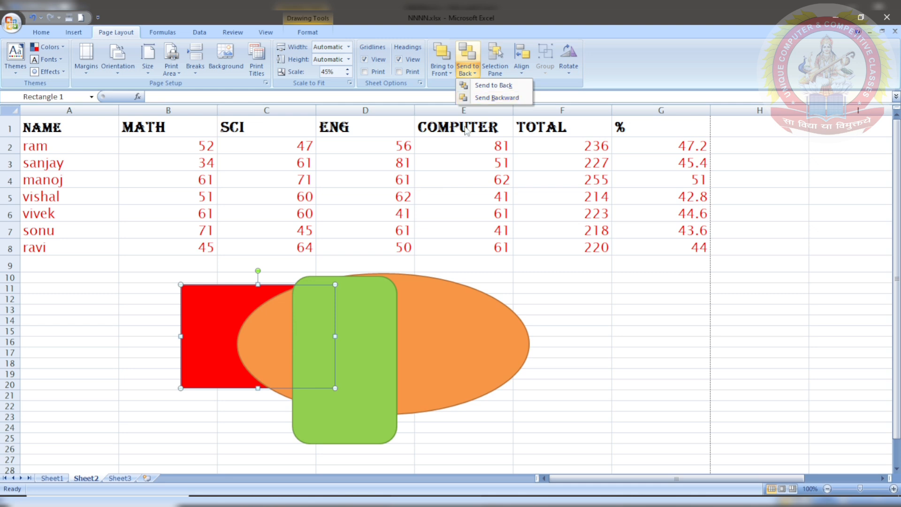
click(432, 207)
- Send the green rounded rectangle backward behind the orange oval and deselect it
click(394, 287)
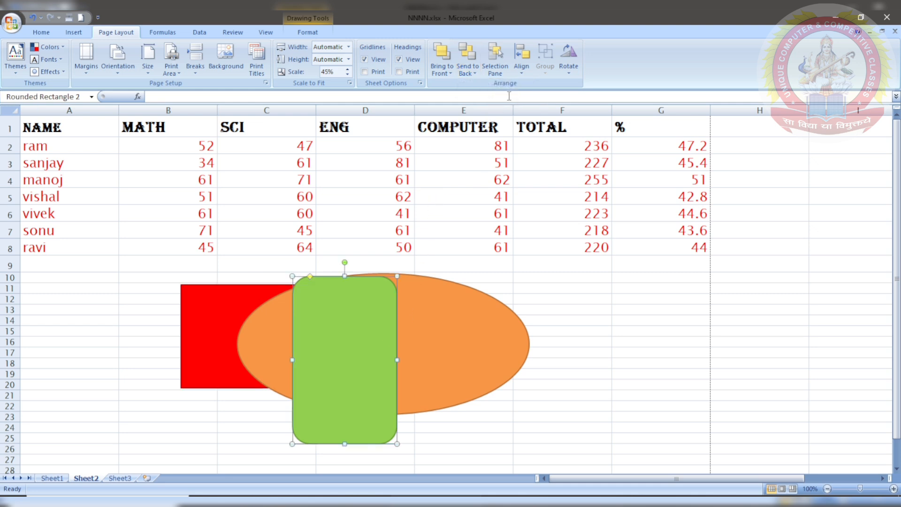
click(475, 71)
click(493, 97)
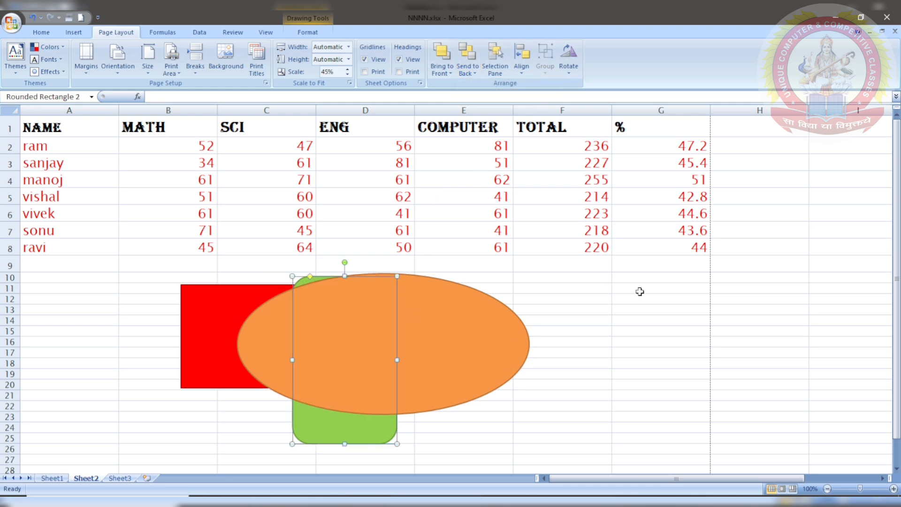
click(638, 319)
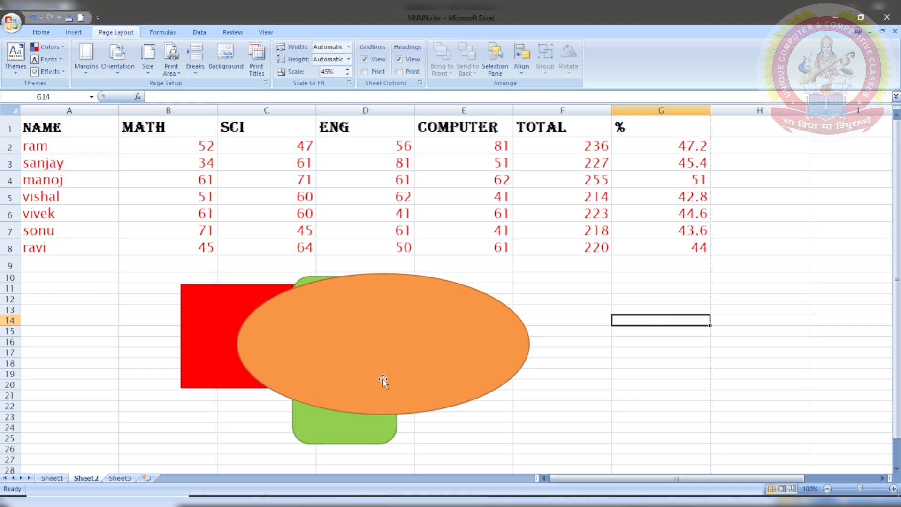
- Show the Selection Pane and hide and reshow Oval 3, Rounded Rectangle 2 and Rectangle 1 one after another
click(494, 60)
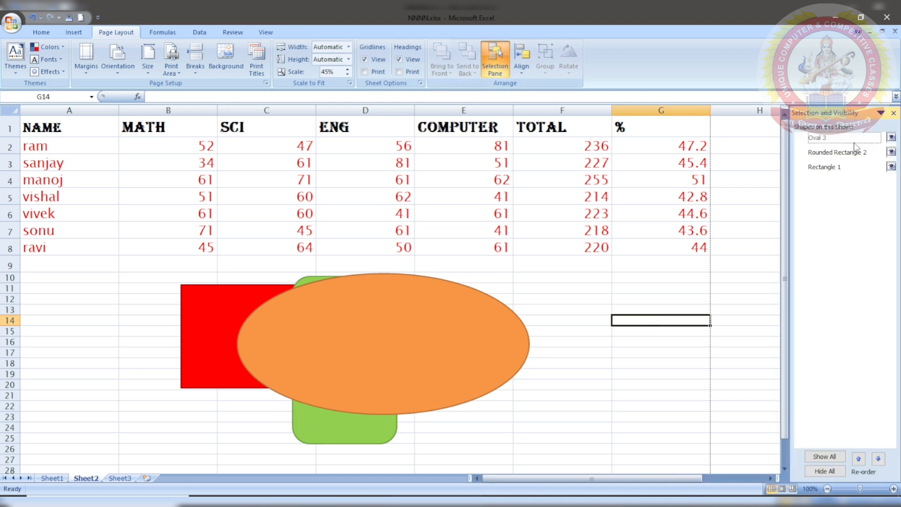
click(891, 137)
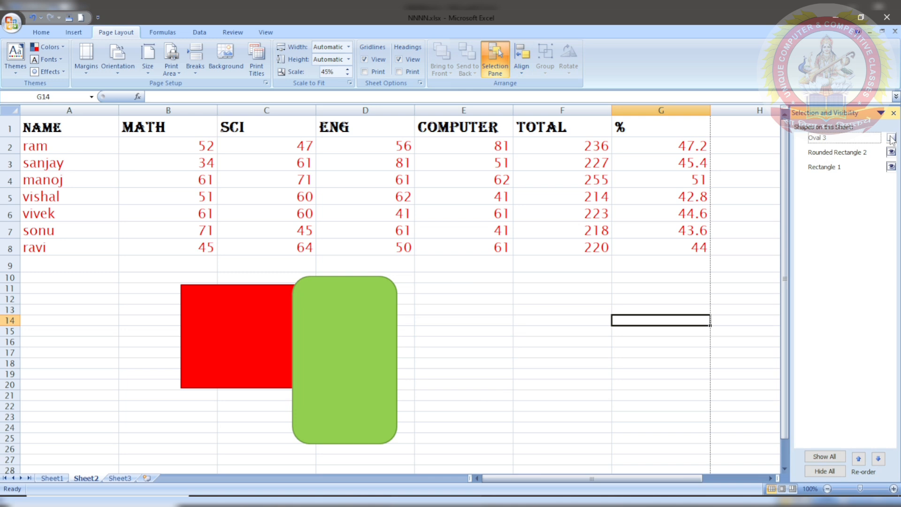
click(891, 137)
click(891, 152)
click(891, 153)
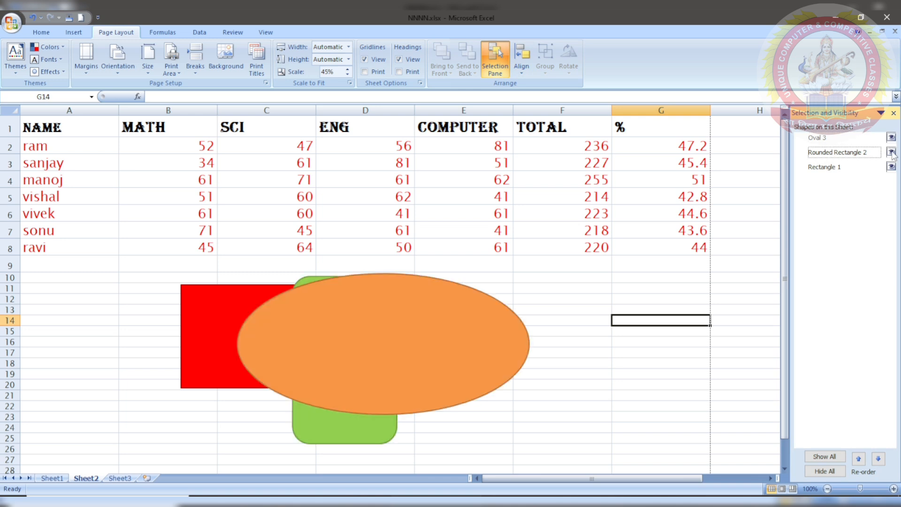
click(891, 166)
click(891, 166)
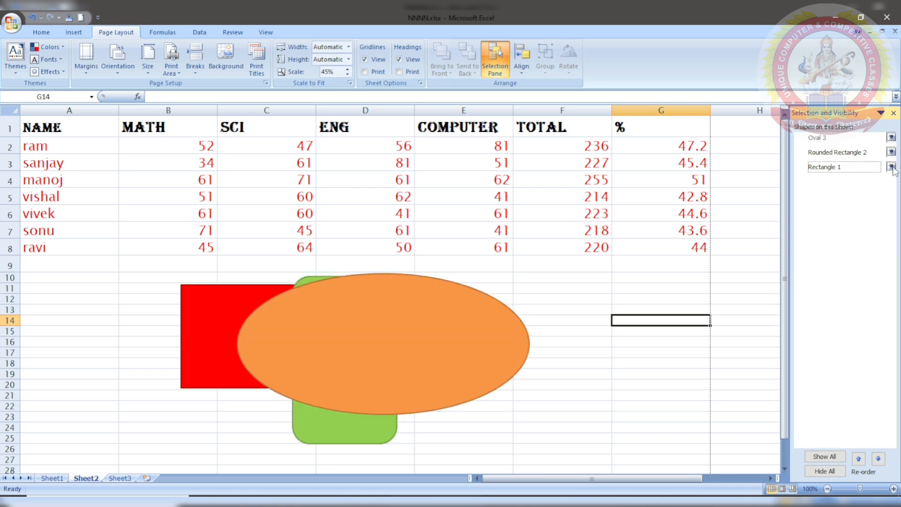
- Select all three shapes through the Selection Pane, close it and align the shapes left
click(839, 156)
ctrl+click(833, 138)
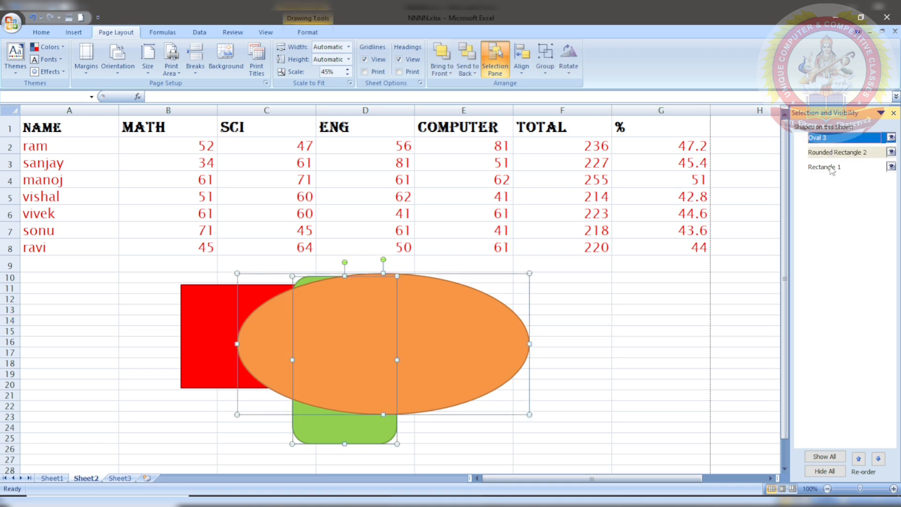
ctrl+click(826, 167)
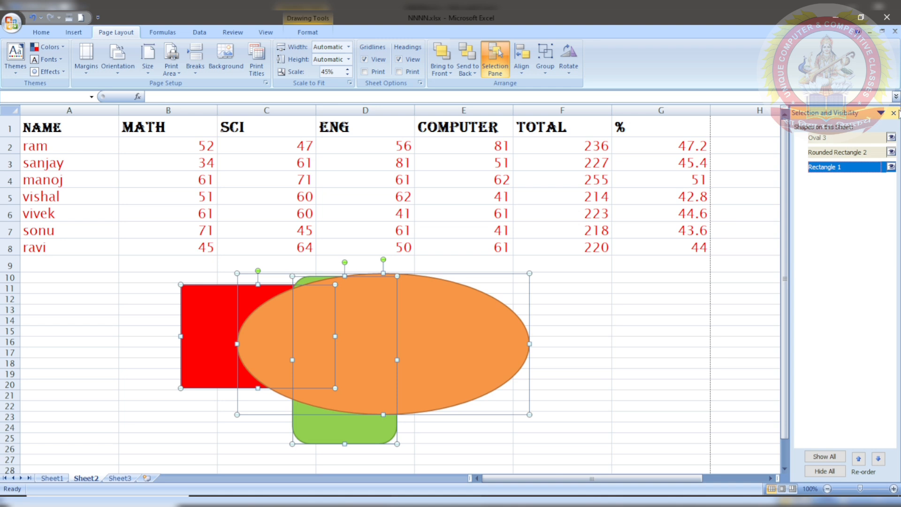
click(894, 113)
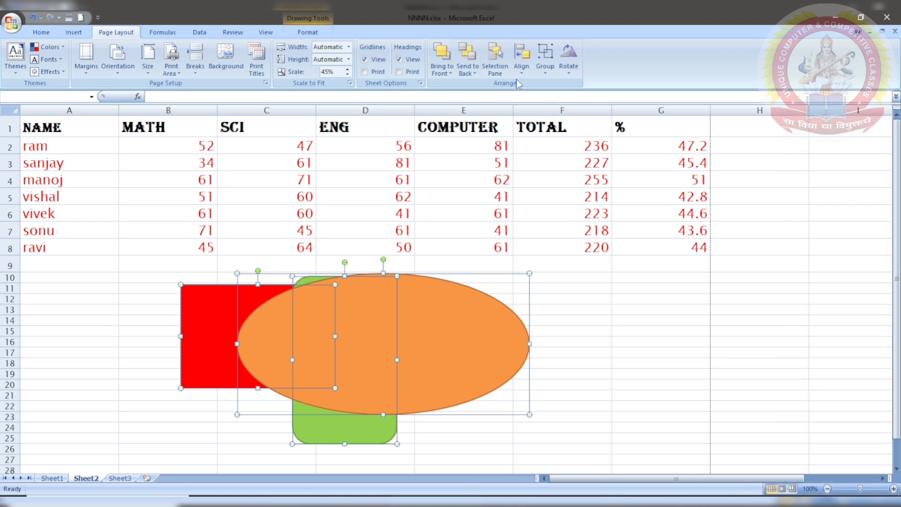
click(522, 60)
click(536, 86)
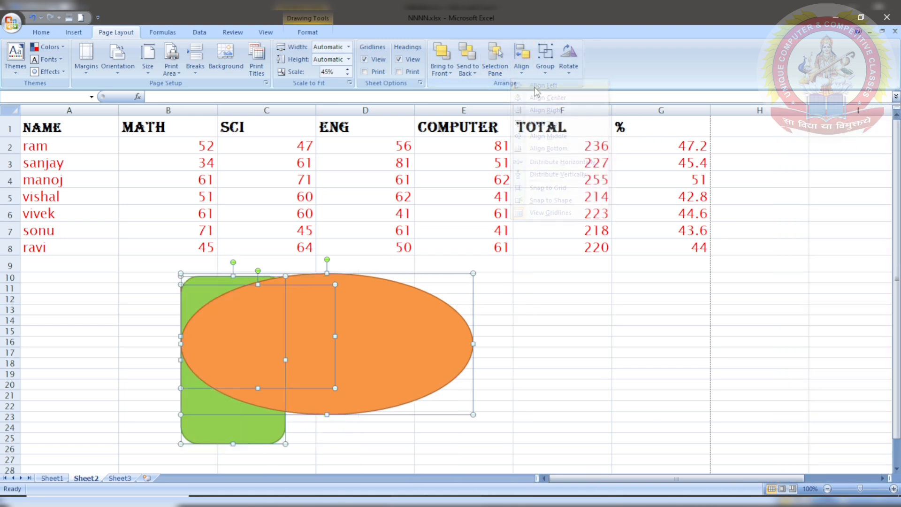
- Align the three selected shapes to their center, then align them right
click(522, 68)
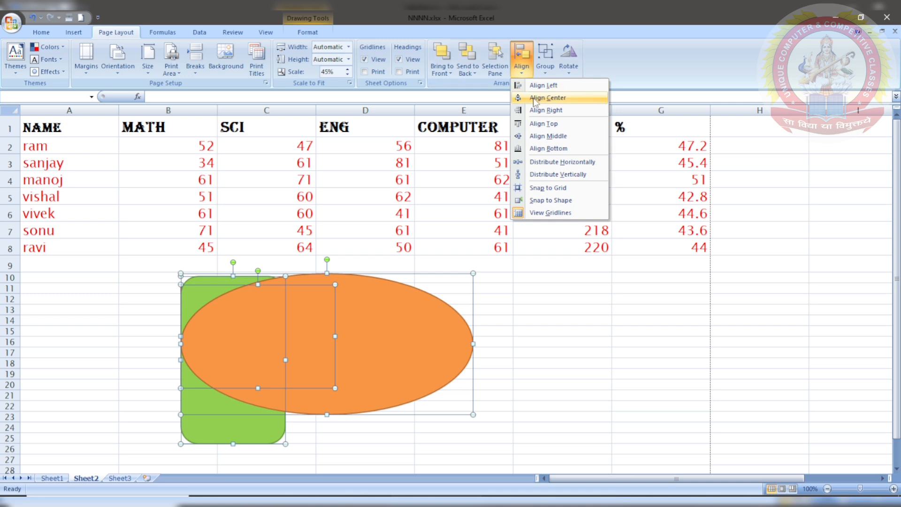
click(538, 96)
click(525, 75)
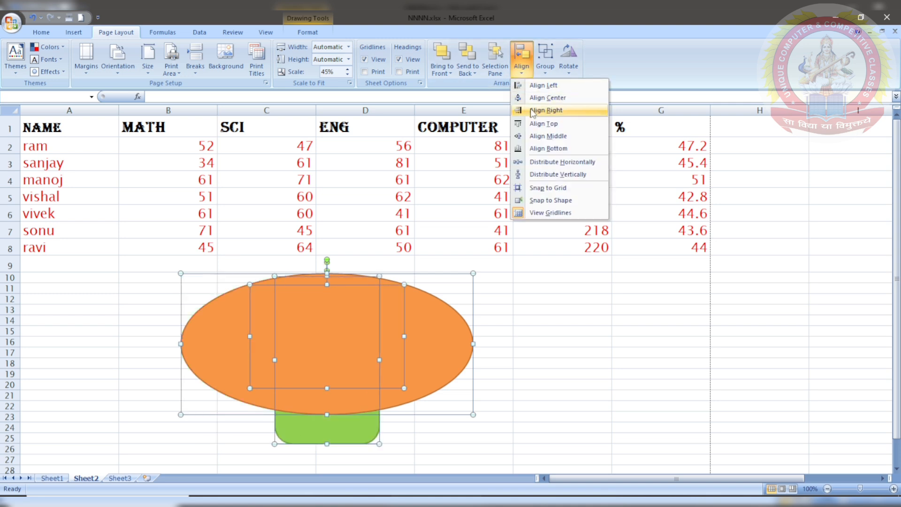
click(533, 108)
- Try the vertical alignments on the three selected shapes in turn: Align Top, Align Middle and finally Align Bottom
click(517, 77)
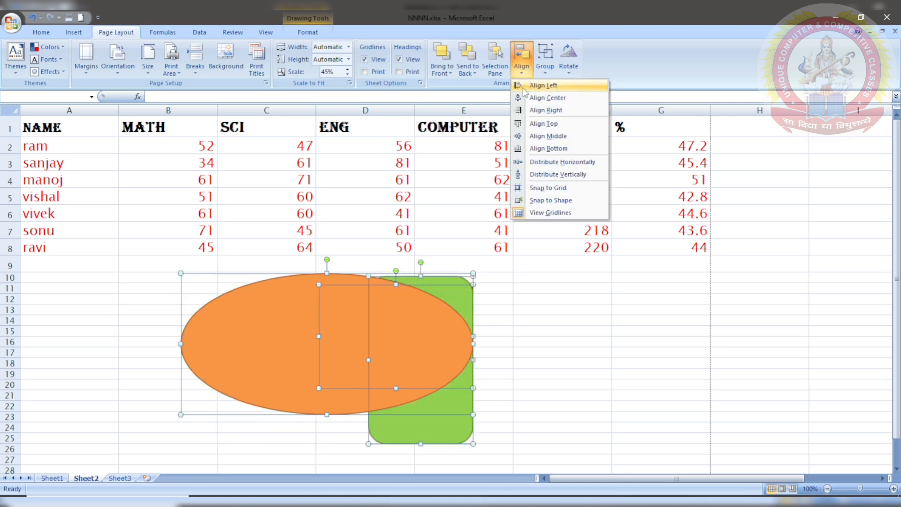
click(535, 118)
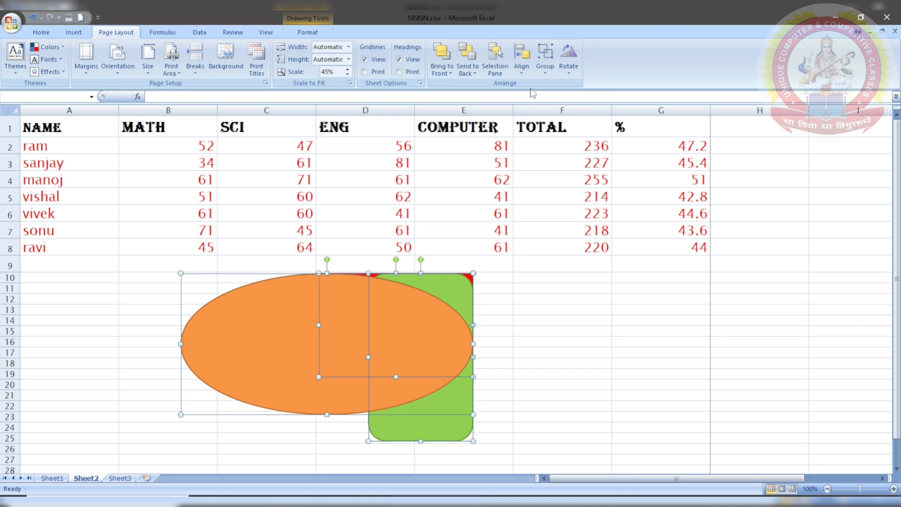
click(522, 71)
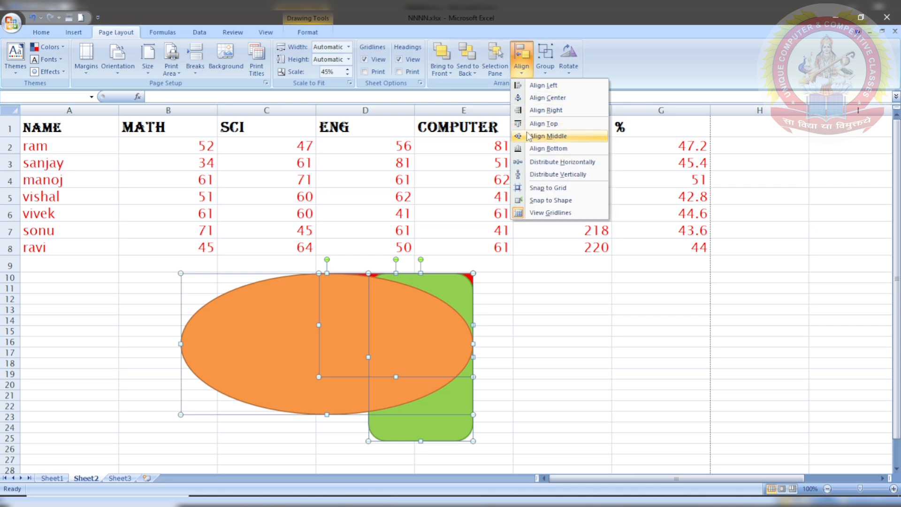
click(548, 136)
click(522, 75)
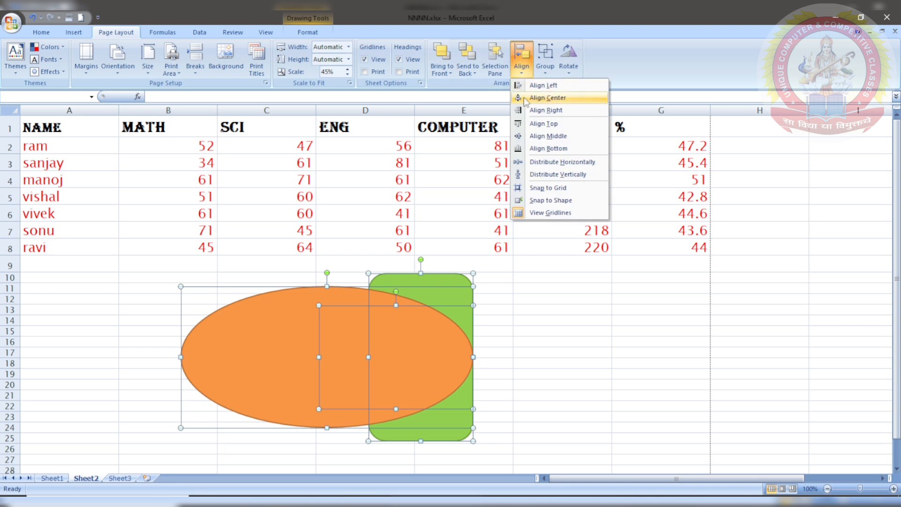
click(528, 139)
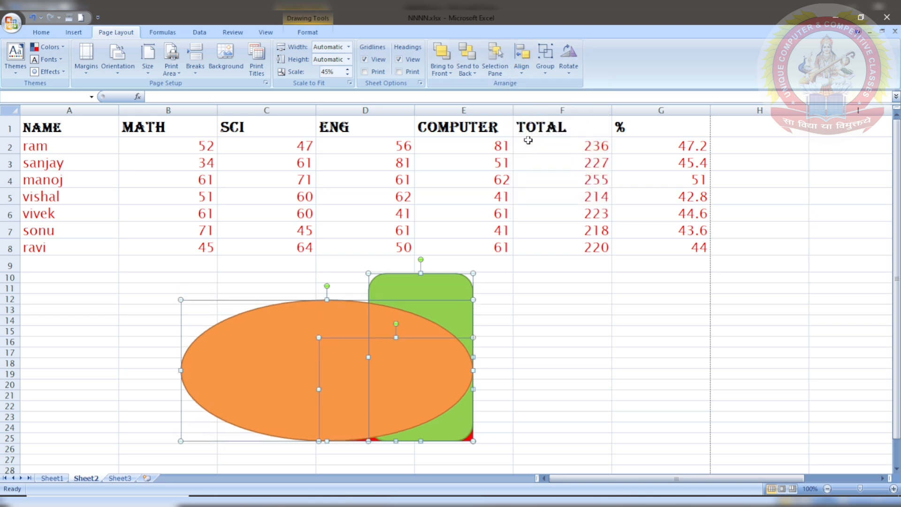
click(522, 71)
click(530, 297)
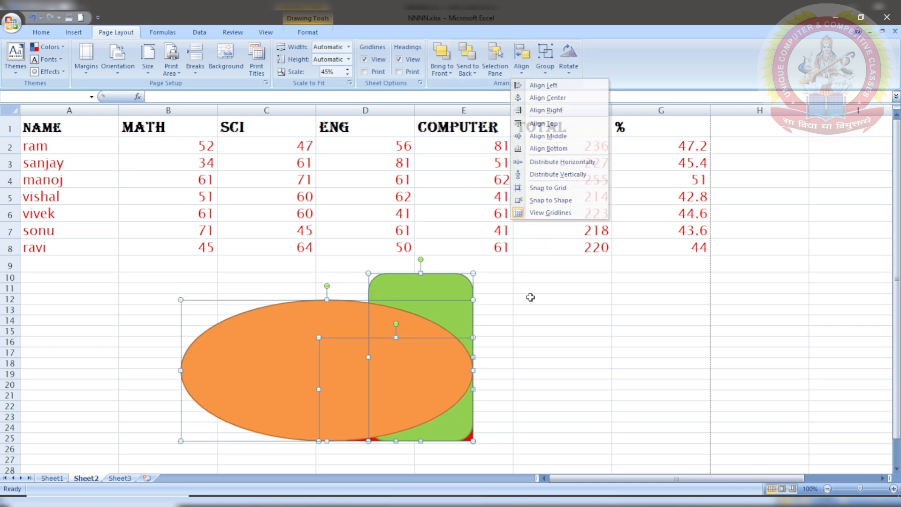
- Move the three shapes together up and to the left, then move the orange oval right across columns C to F
drag(273, 358, 182, 321)
click(422, 392)
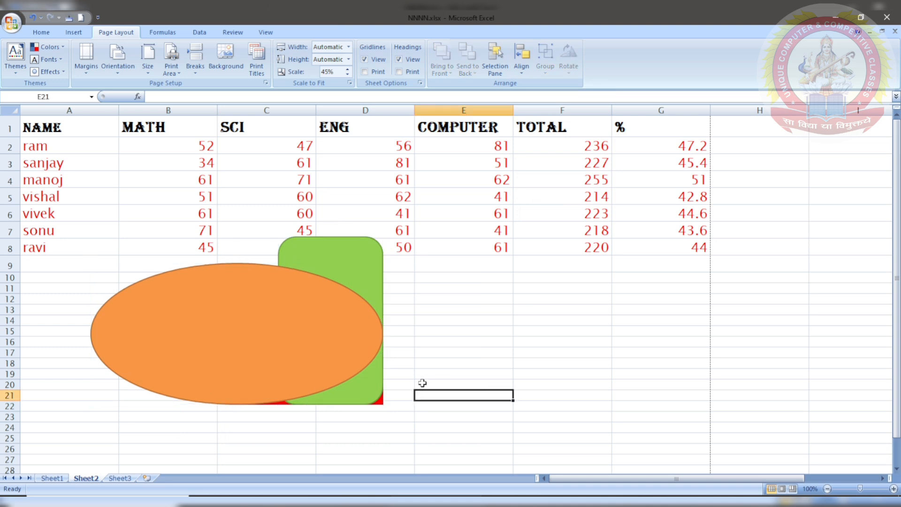
click(326, 342)
drag(326, 342, 512, 354)
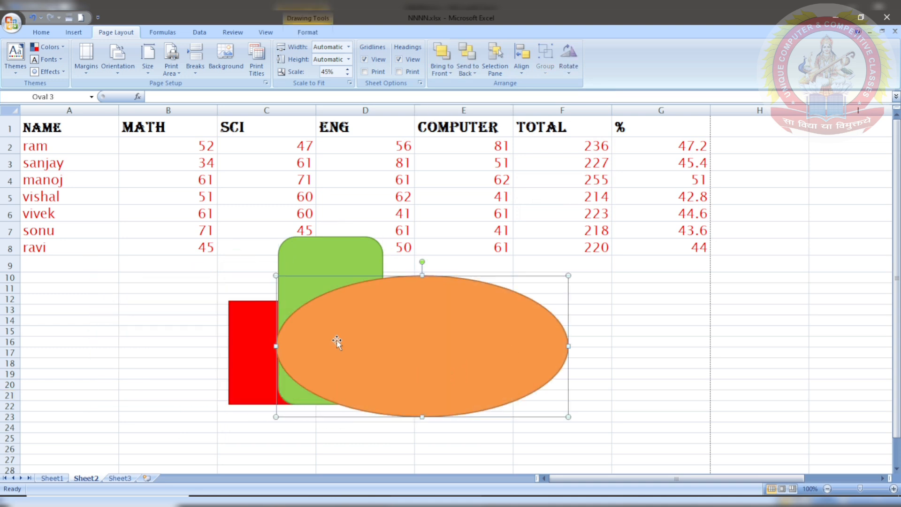
- Move the green rounded rectangle left and down below the marks in columns B and C, then deselect it
double_click(294, 265)
drag(309, 278, 171, 312)
click(659, 321)
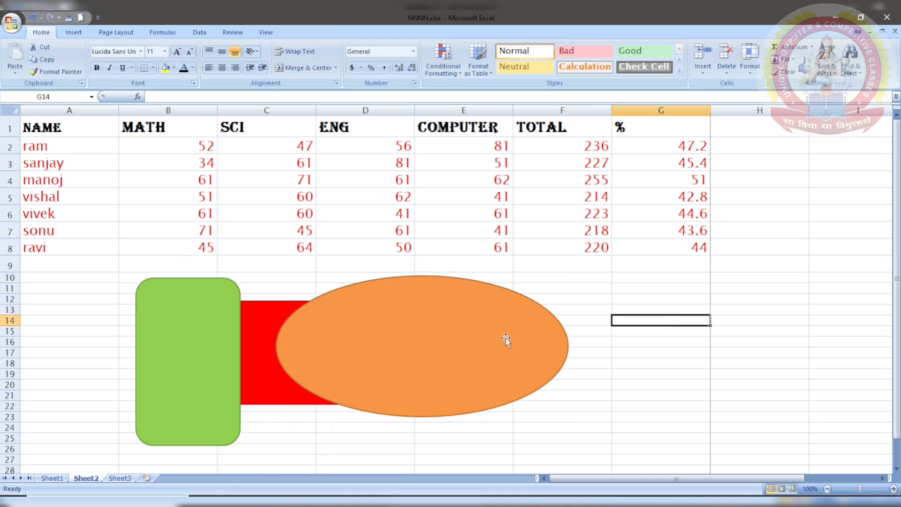
- Reposition the orange oval slightly lower and further left over the red rectangle, then deselect it
click(346, 332)
drag(345, 332, 464, 313)
drag(485, 352, 338, 379)
click(637, 383)
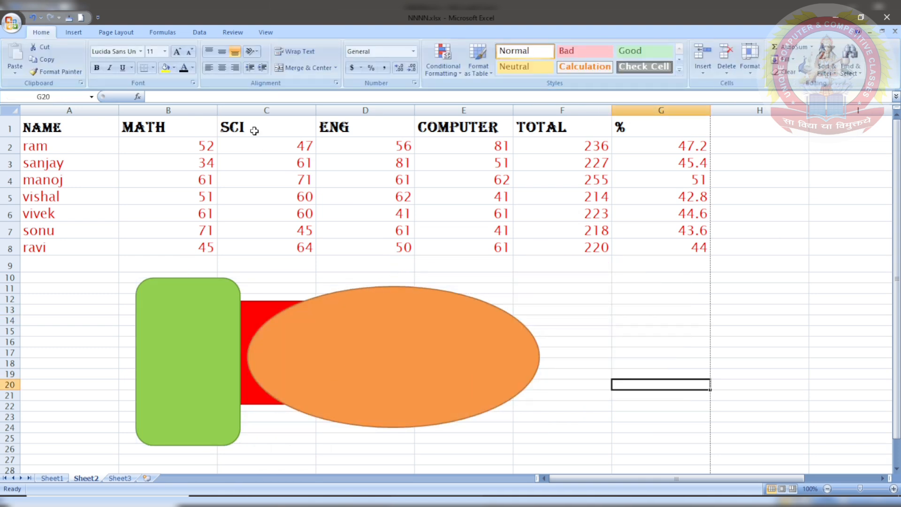
- Select the orange oval, red rectangle and green rounded rectangle together and group them
click(123, 32)
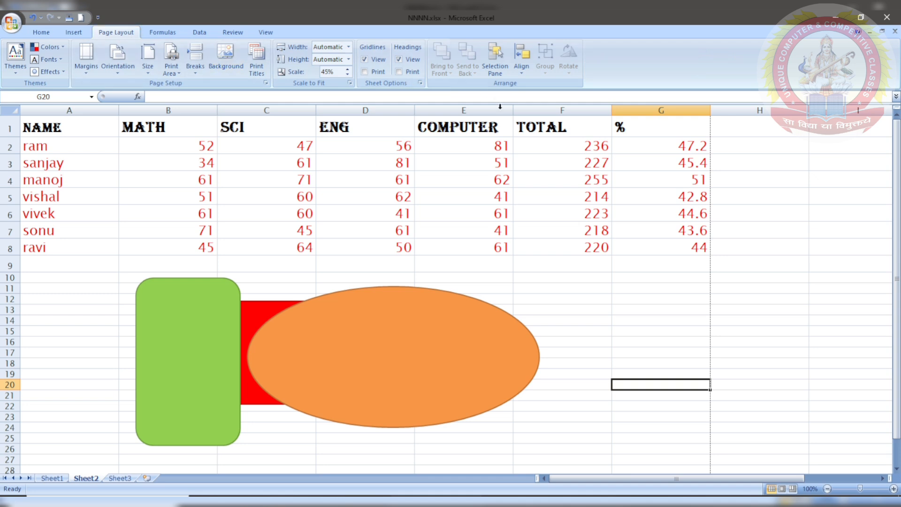
click(373, 336)
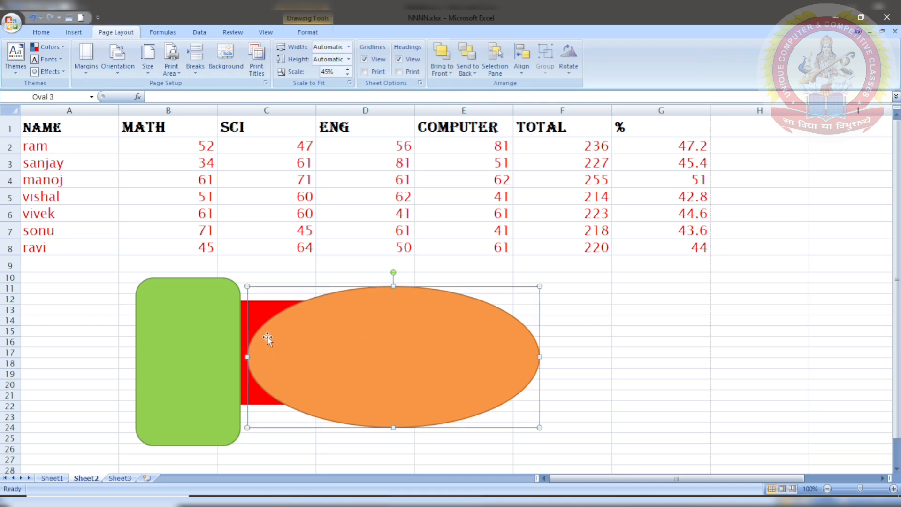
shift+click(244, 313)
shift+click(207, 334)
click(523, 68)
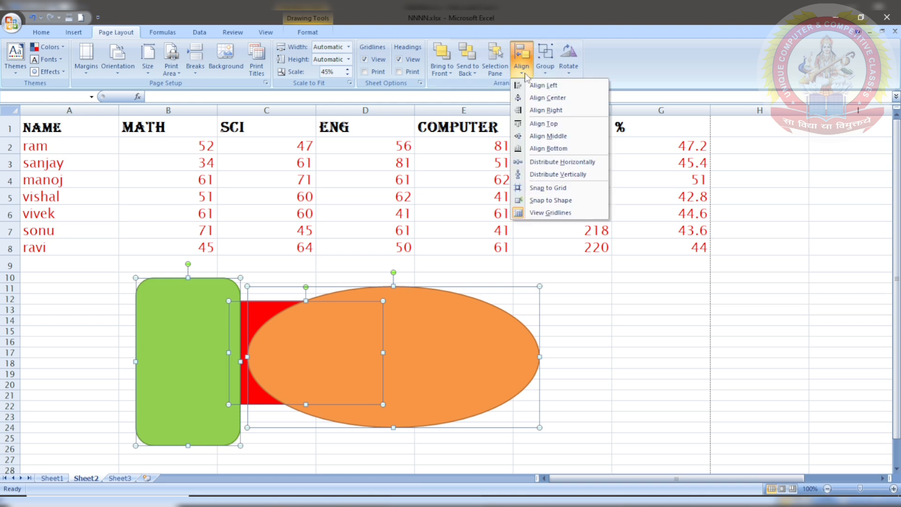
click(545, 68)
click(561, 86)
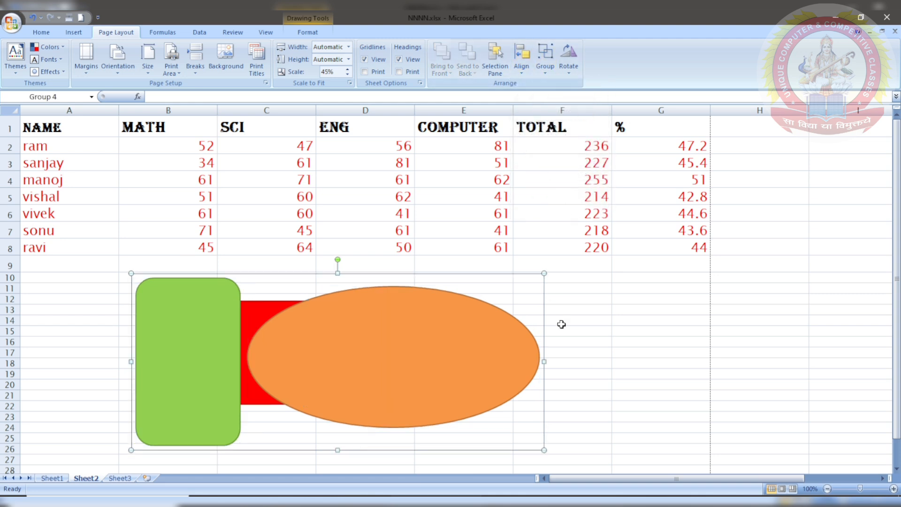
- Shrink the grouped shapes to roughly half their width and move the group below the table around rows 13 to 19
drag(547, 272, 322, 385)
drag(247, 419, 404, 410)
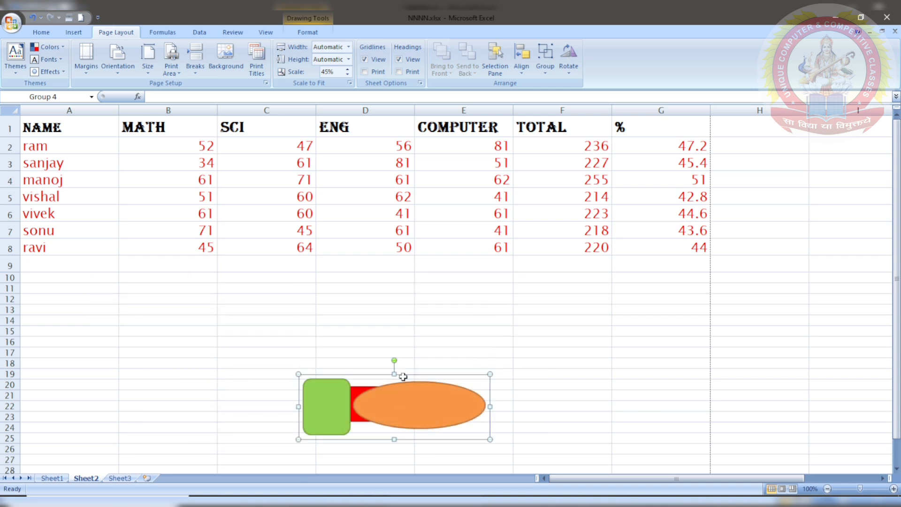
drag(403, 377, 404, 399)
drag(399, 410, 418, 348)
- Ungroup the shapes and move the orange oval on its own up and left over the green and red shapes
click(548, 70)
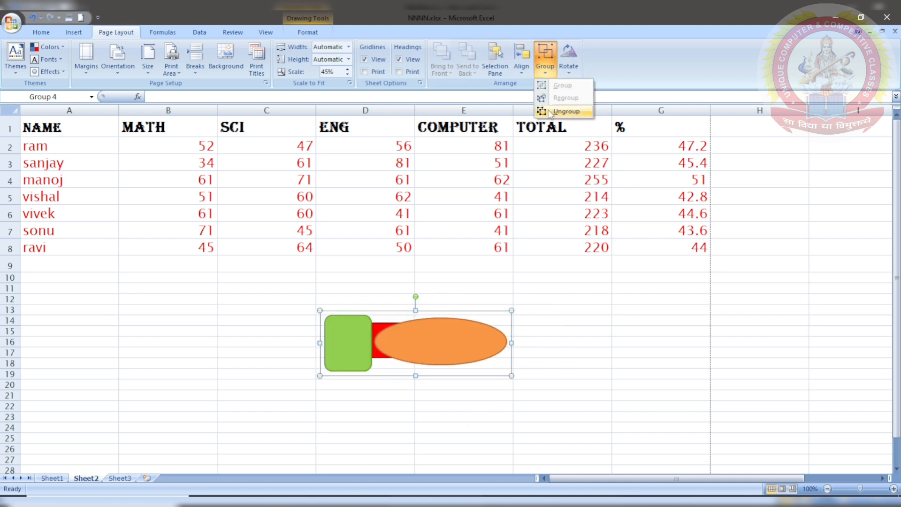
click(566, 111)
click(555, 374)
drag(445, 350, 510, 331)
drag(506, 324, 414, 319)
- Regroup the orange oval, red rectangle and green rounded rectangle and ungroup them again
click(545, 61)
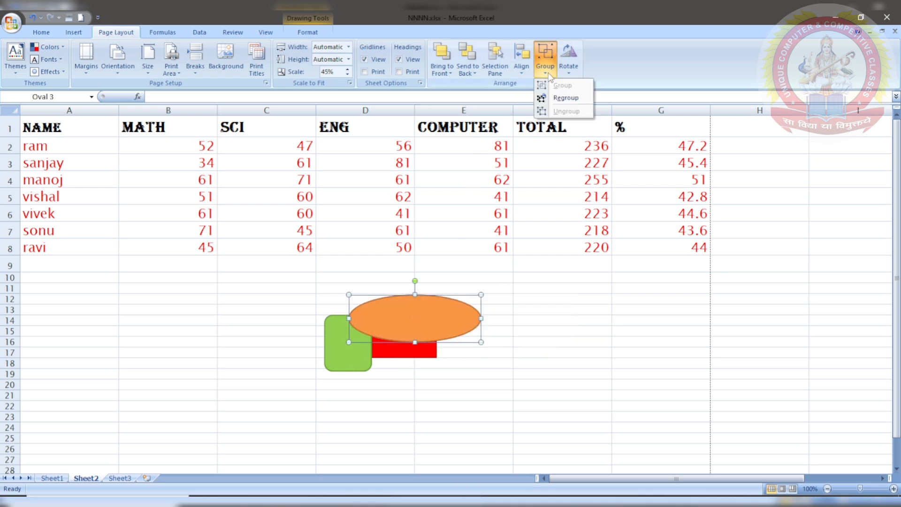
click(549, 98)
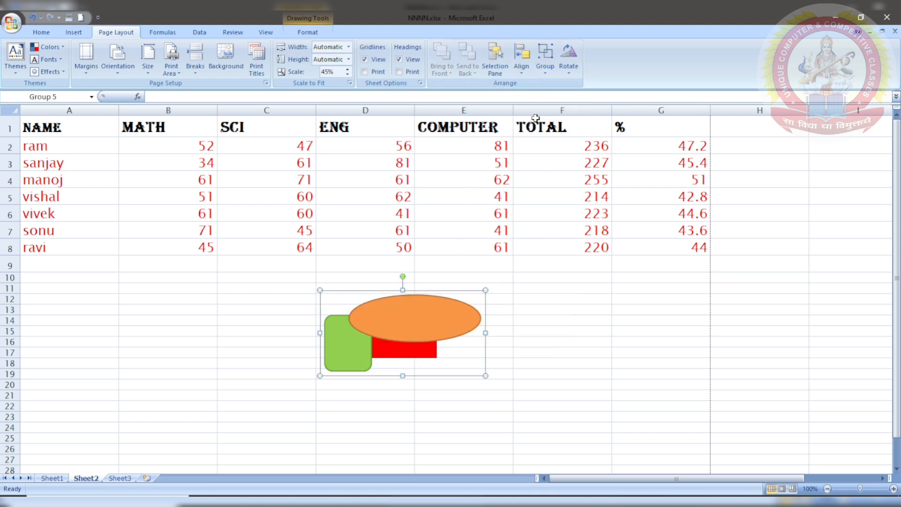
click(546, 64)
click(549, 108)
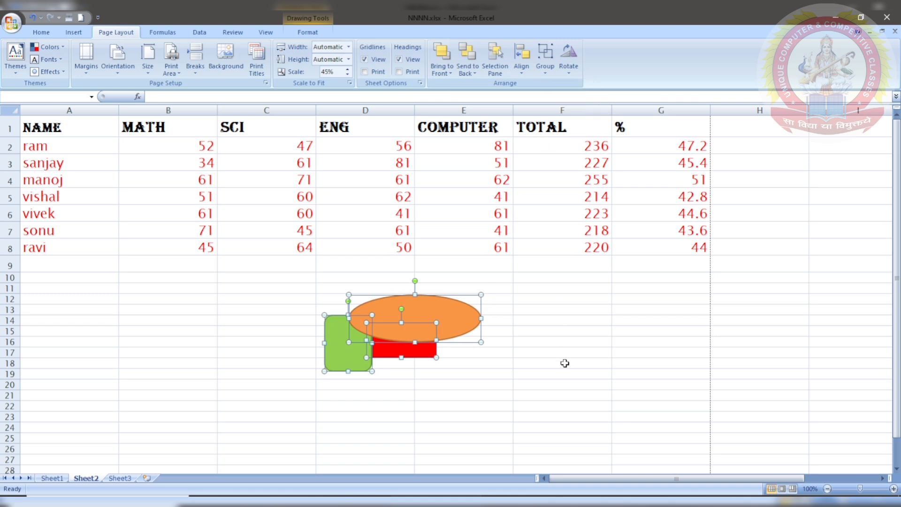
- Select only the orange oval and move it up and right, mostly clear of the red rectangle
click(561, 331)
double_click(416, 319)
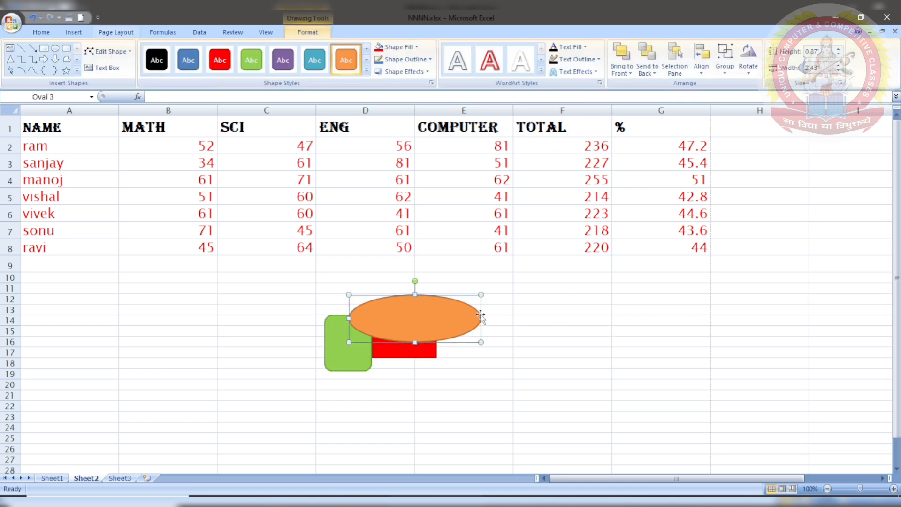
drag(430, 328, 497, 314)
- Open the detailed rotation options for the orange oval and set its height to 1.8"
click(131, 34)
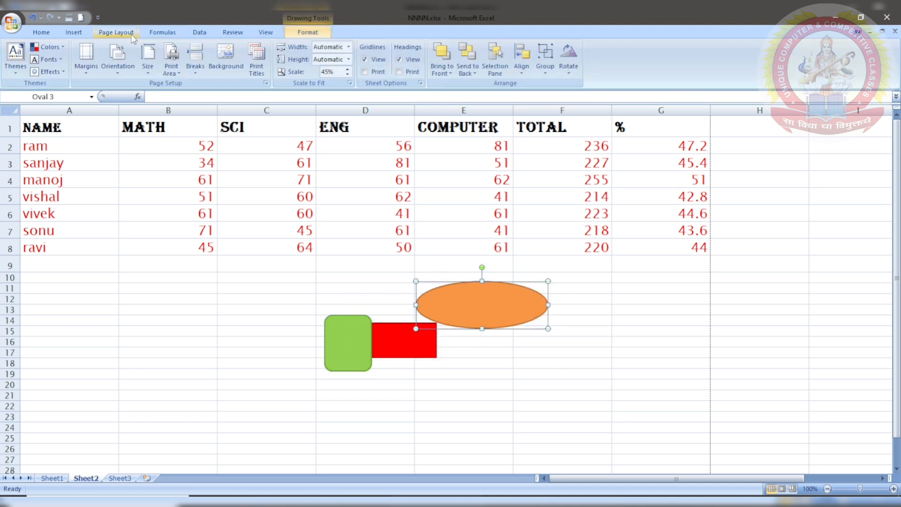
click(567, 75)
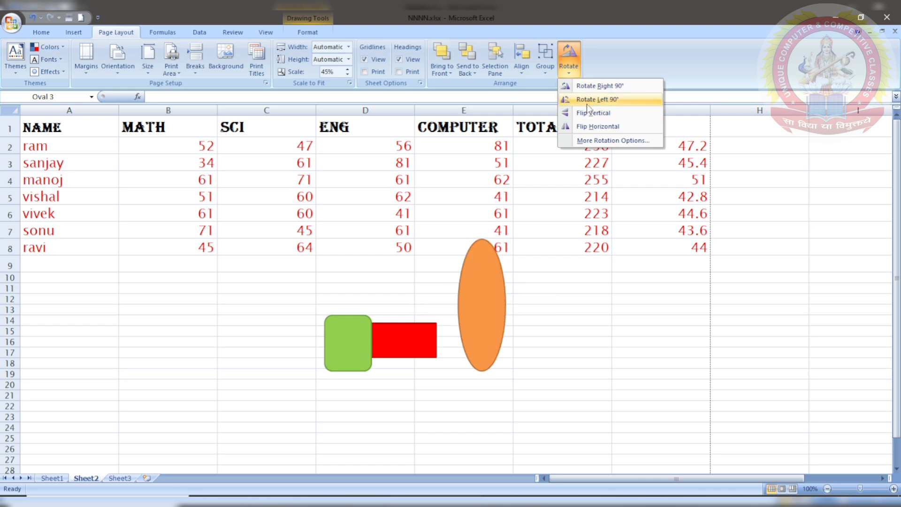
click(582, 141)
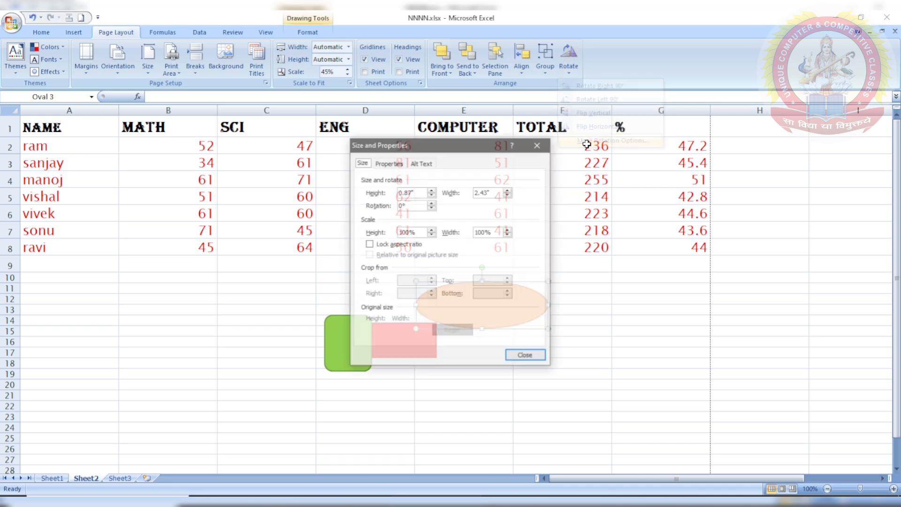
click(432, 191)
click(431, 190)
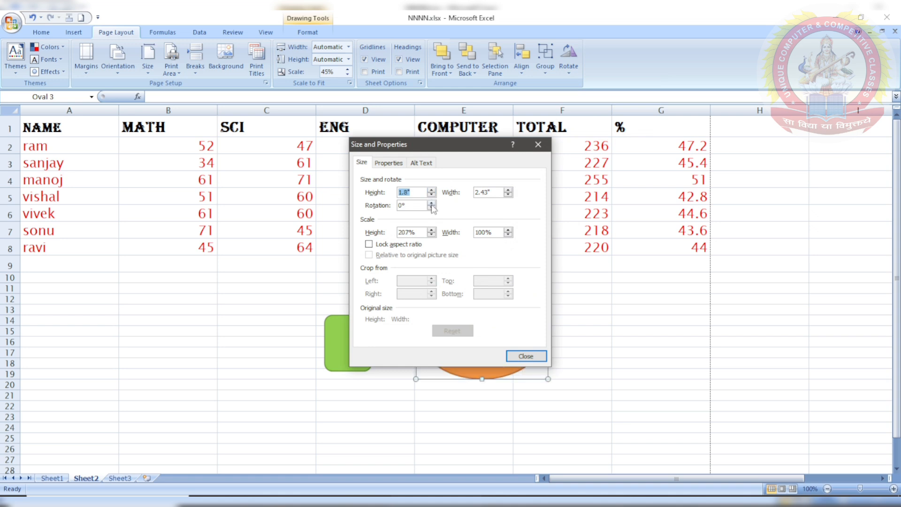
- Set the orange oval's rotation to 45° and move the Size and Properties dialog off the shapes
click(431, 203)
click(431, 205)
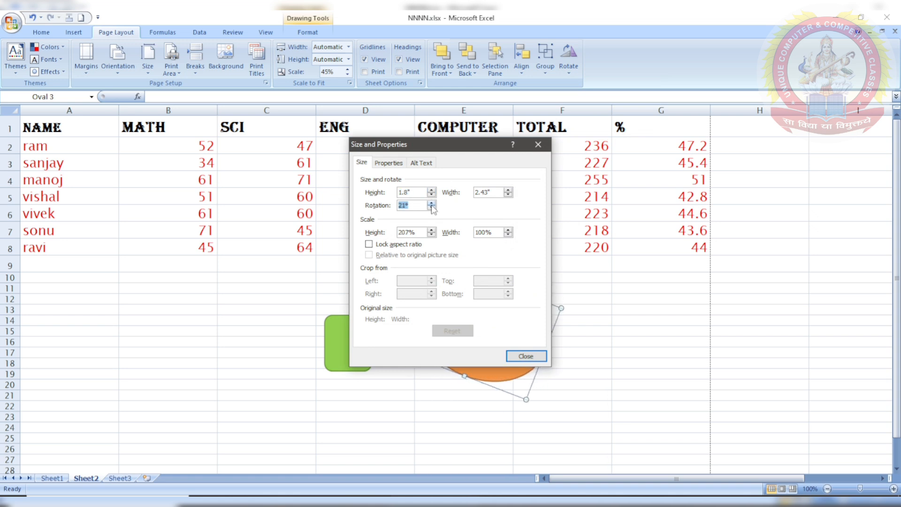
drag(428, 149, 156, 144)
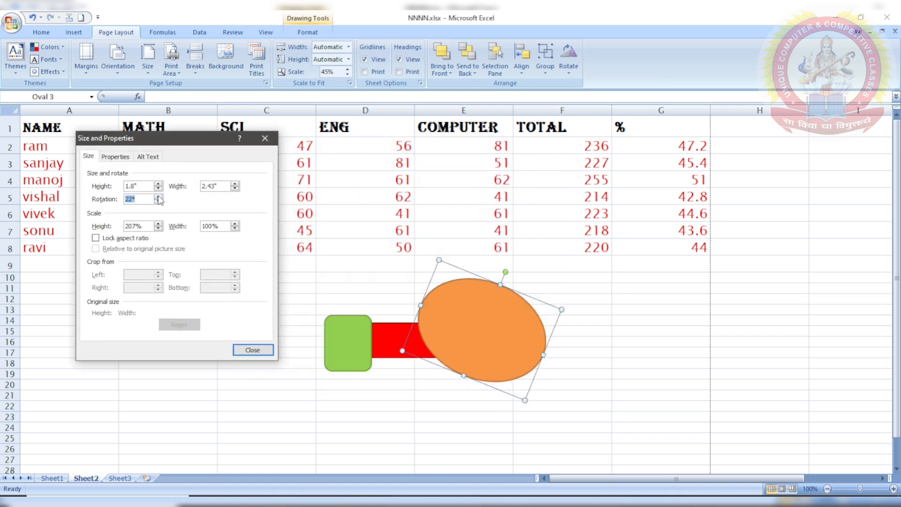
click(158, 197)
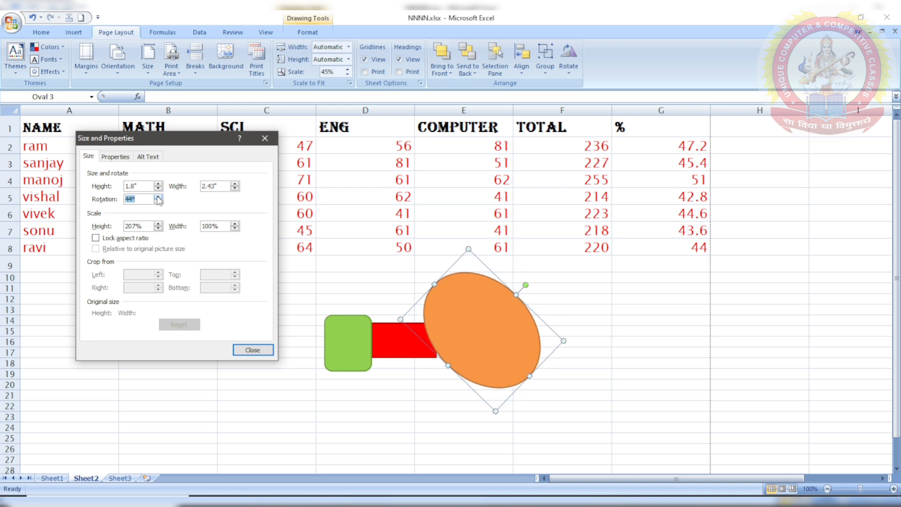
click(158, 197)
- Set the orange oval's height to 2.5" and its width to 1.6"
click(158, 183)
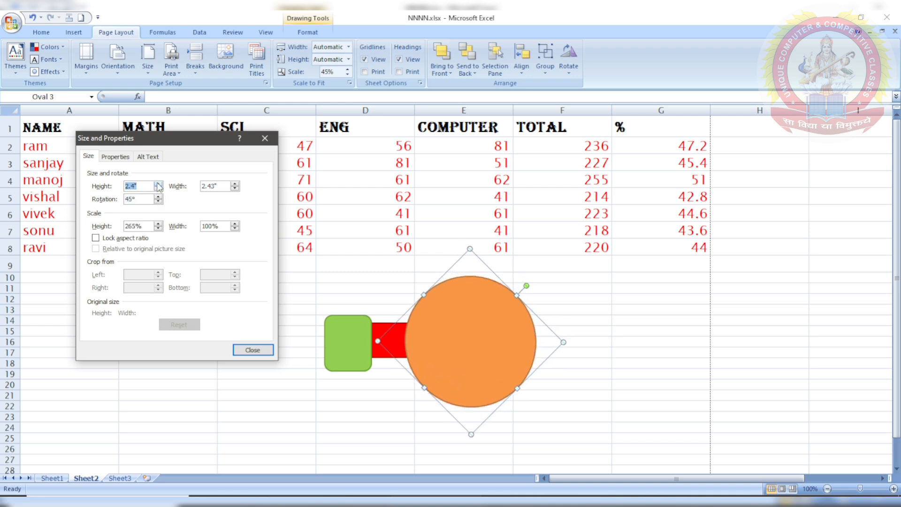
click(159, 183)
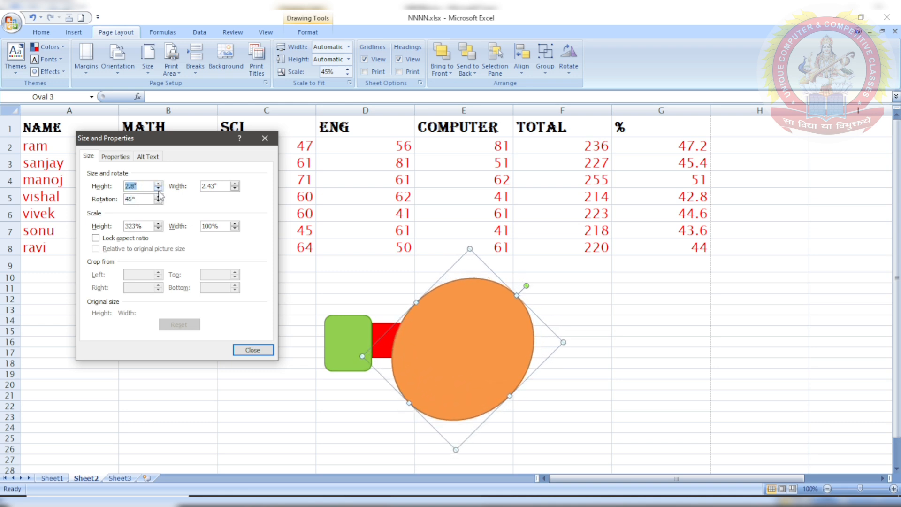
click(158, 188)
click(234, 188)
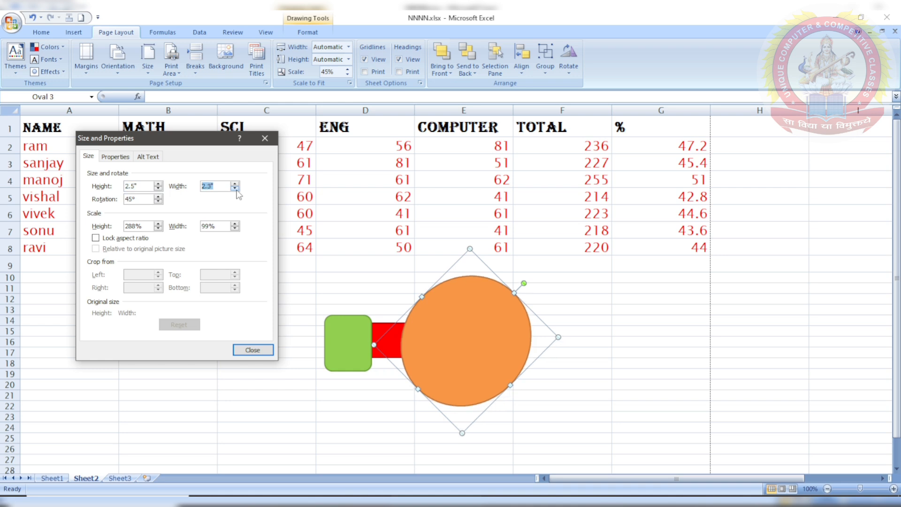
- Set the orange oval's rotation to -39°, move it down and left over the red and green shapes, and deselect it
click(158, 202)
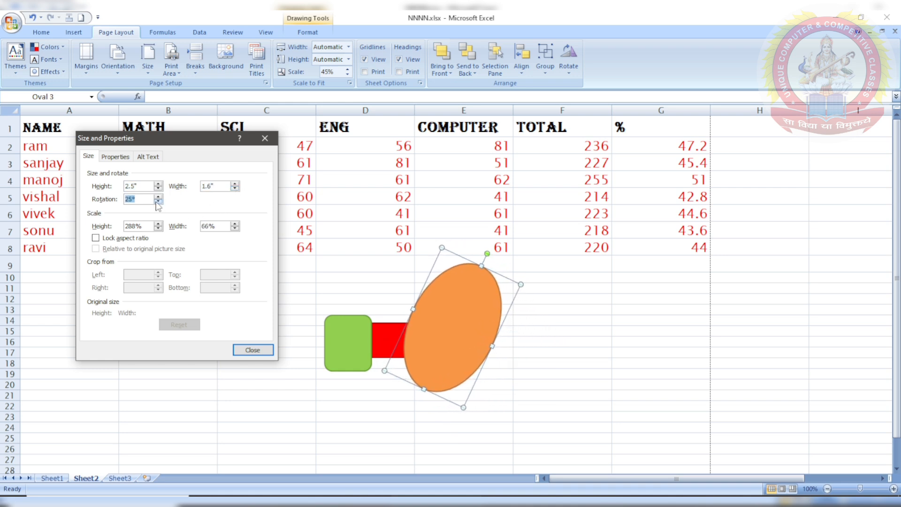
click(158, 201)
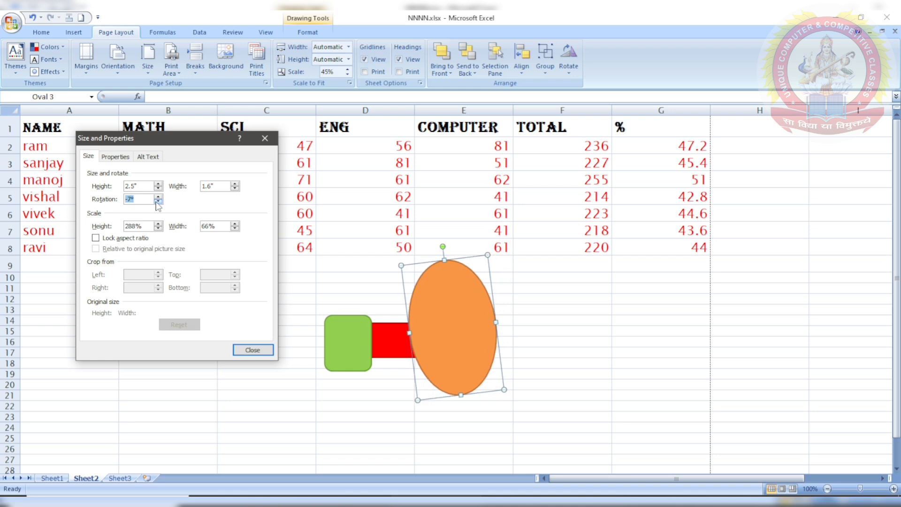
click(158, 201)
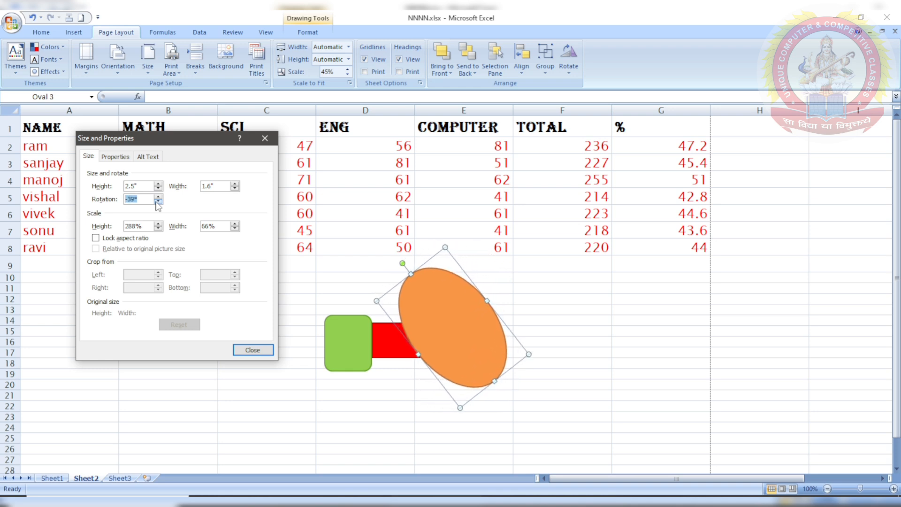
click(252, 350)
drag(444, 326, 410, 353)
click(505, 335)
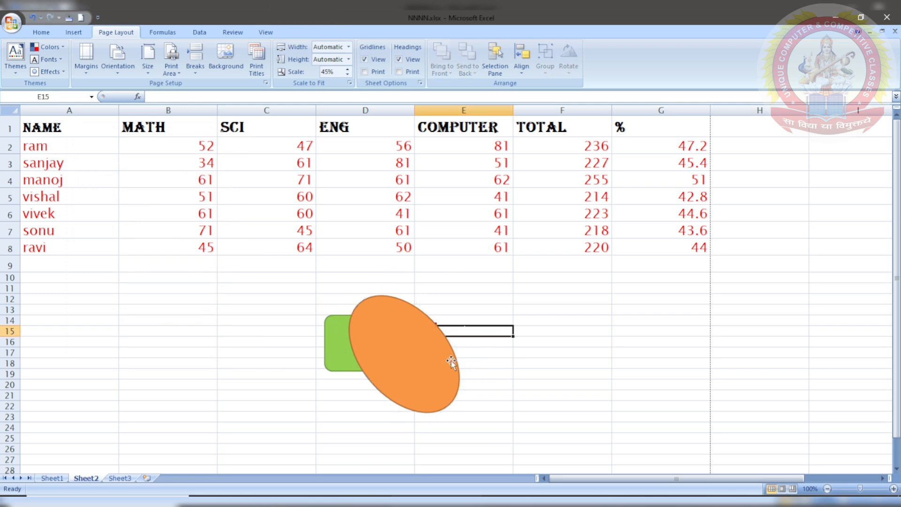